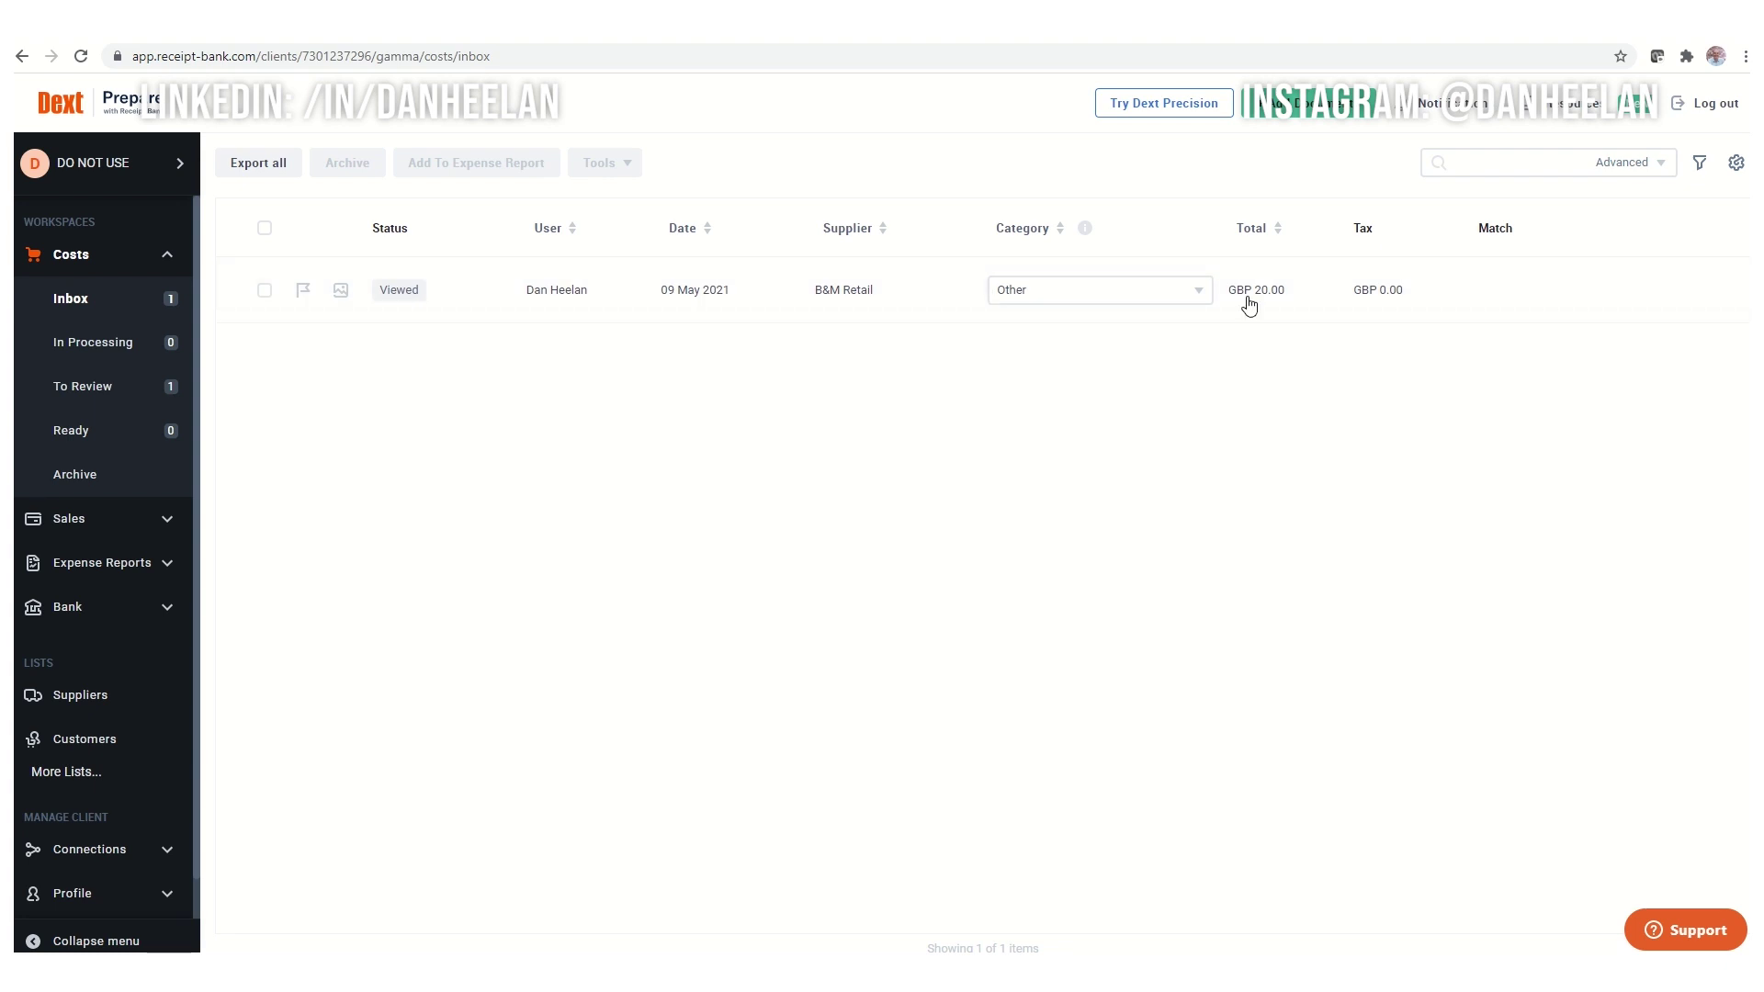
Open the Costs upload panel to see the ways of adding documents
left_click(1311, 115)
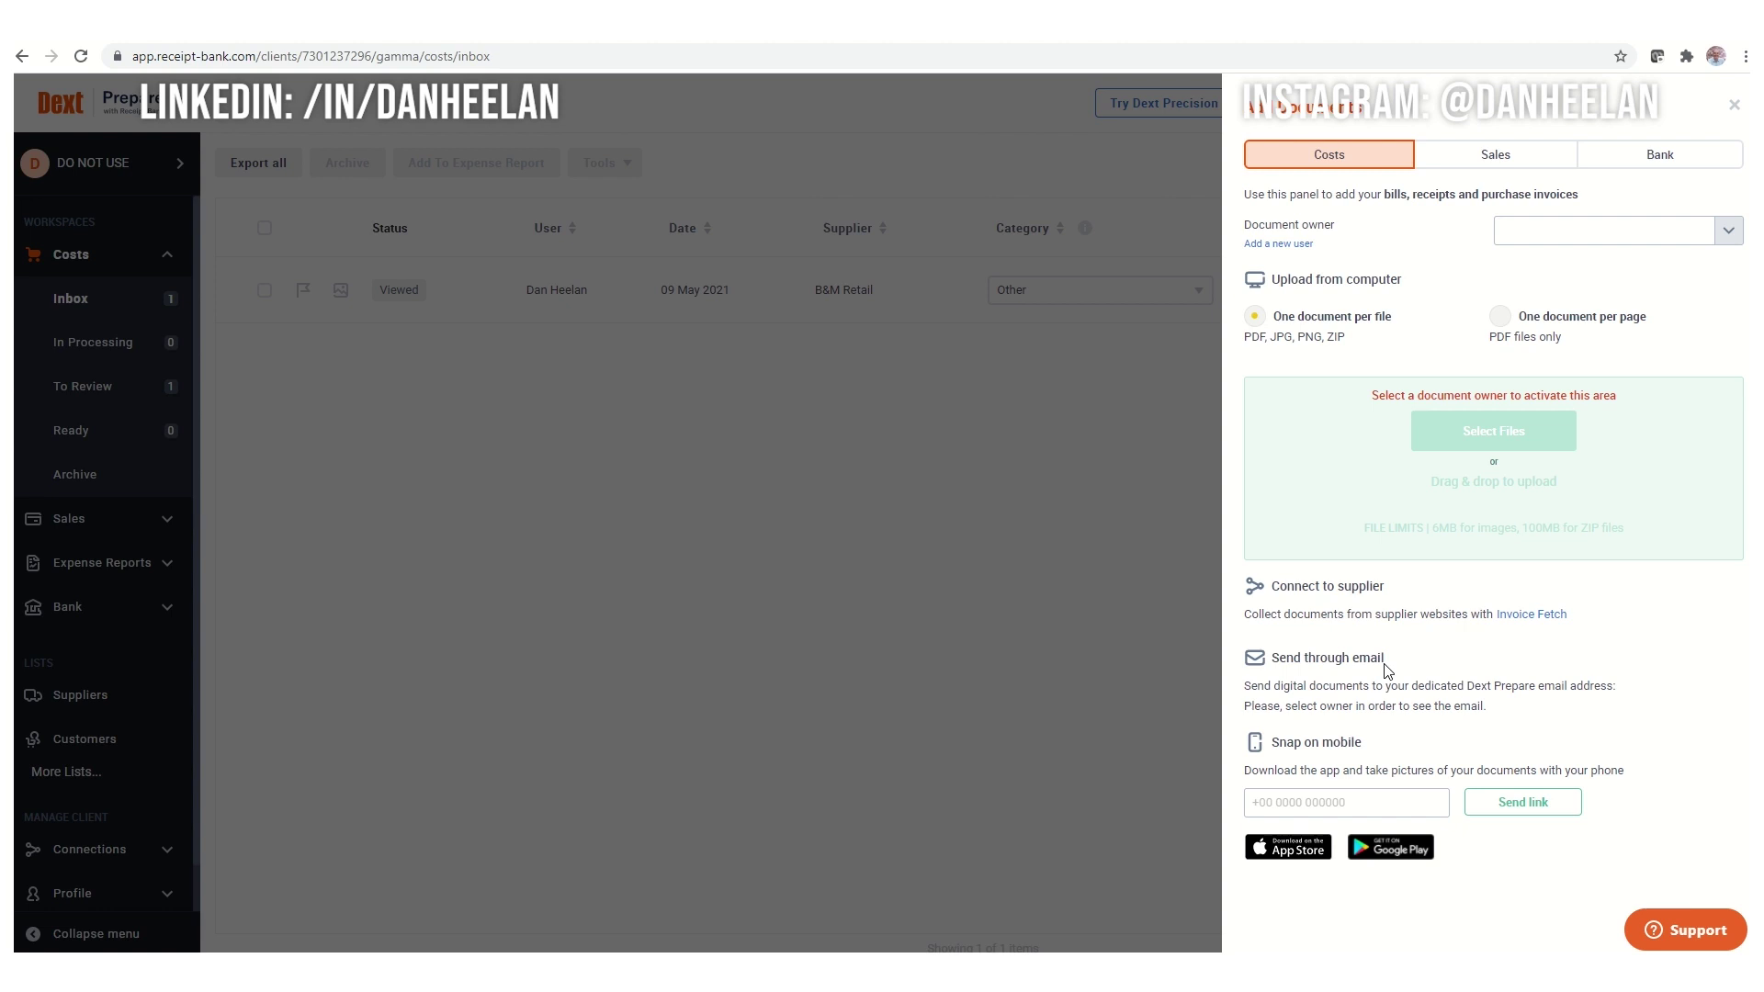
left_click(1733, 104)
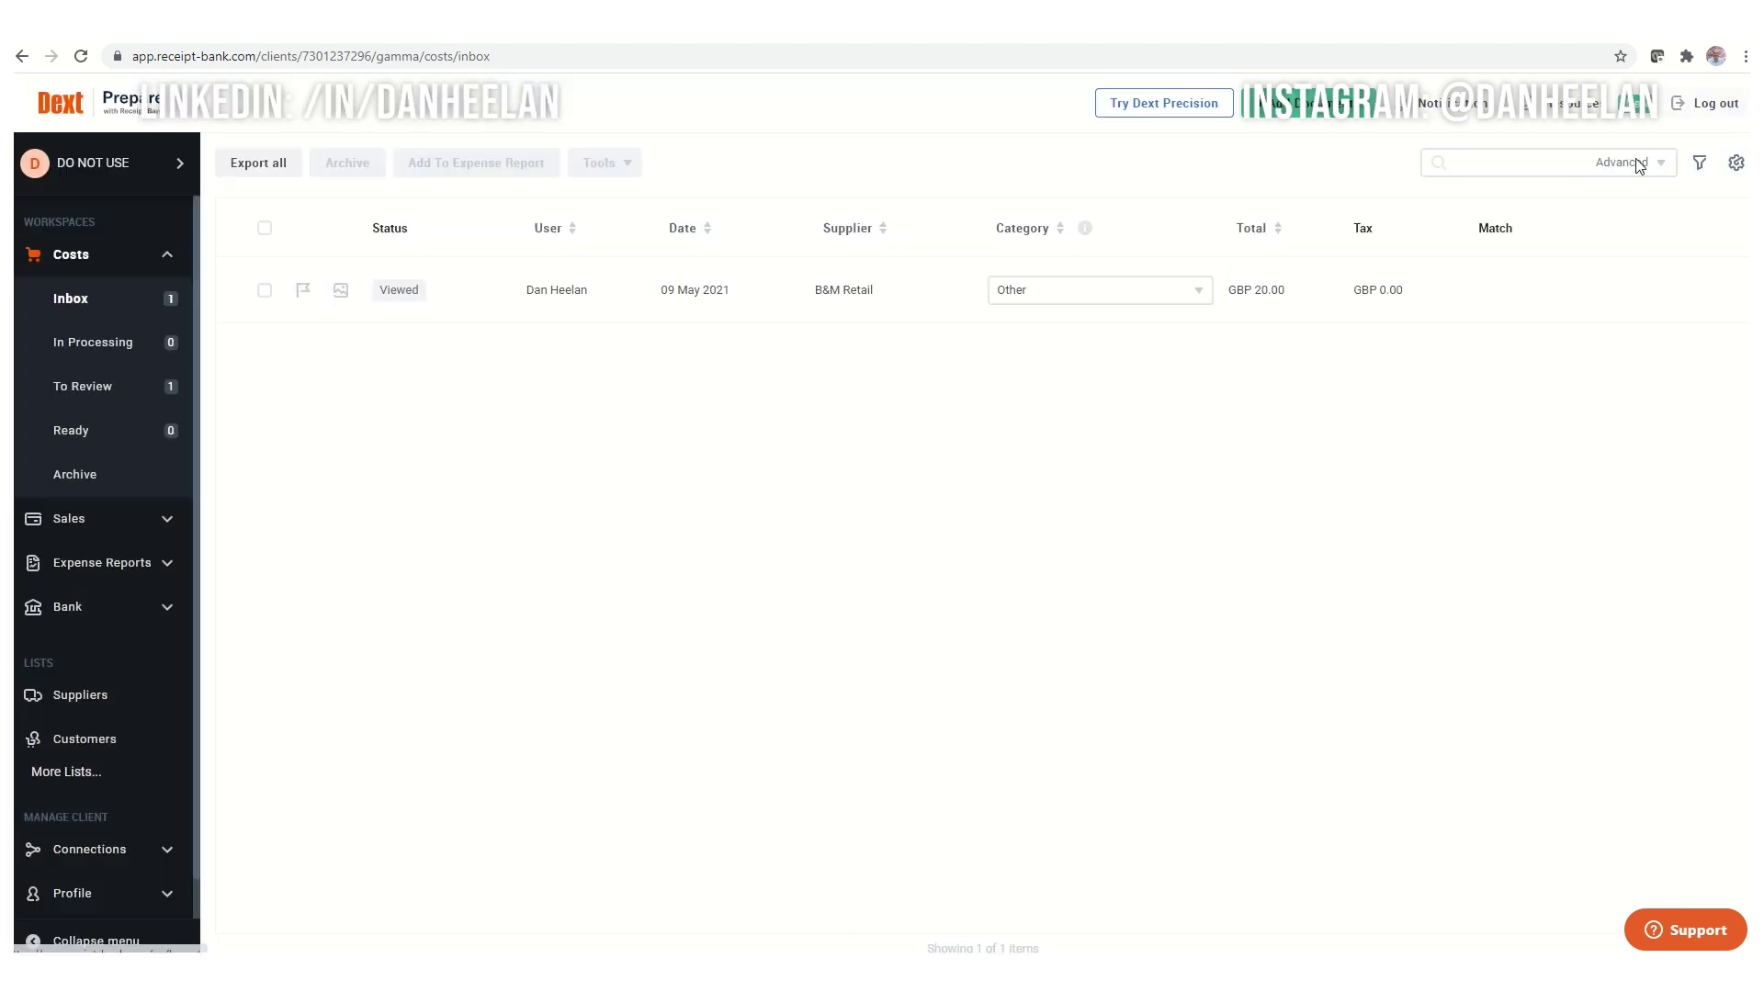
left_click(83, 851)
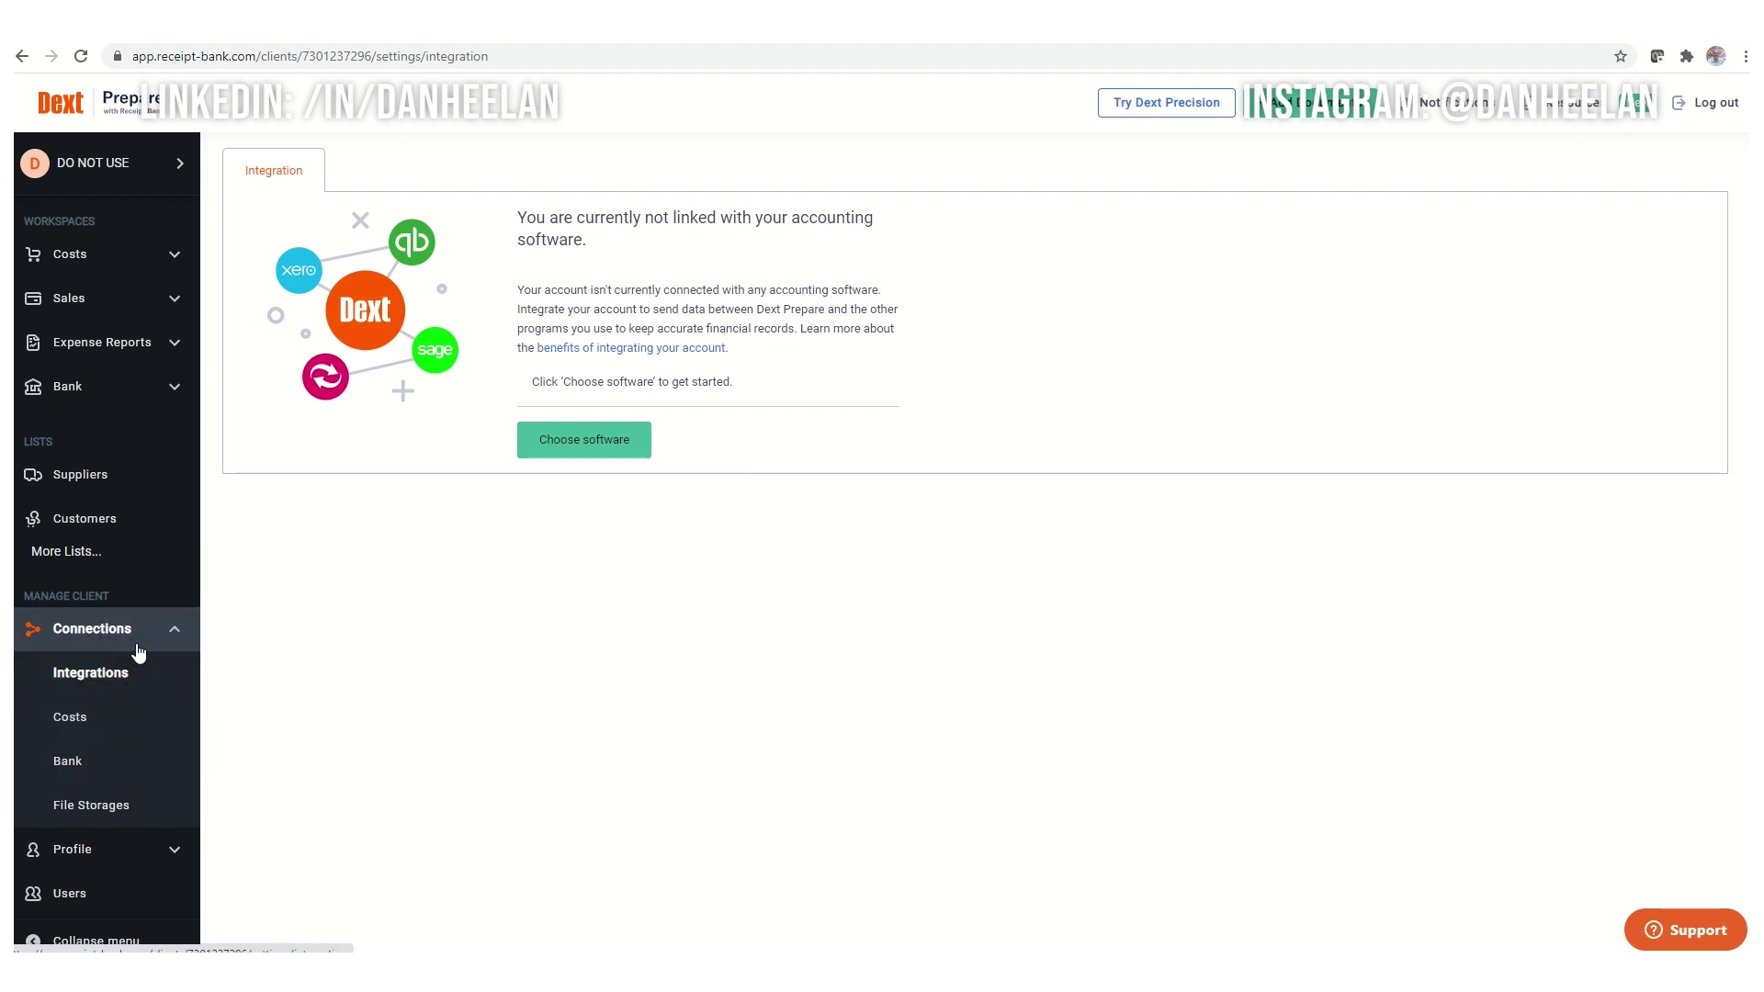
Start a new Invoice Fetch supplier connection, search the full list for 'bt', then close it
left_click(106, 718)
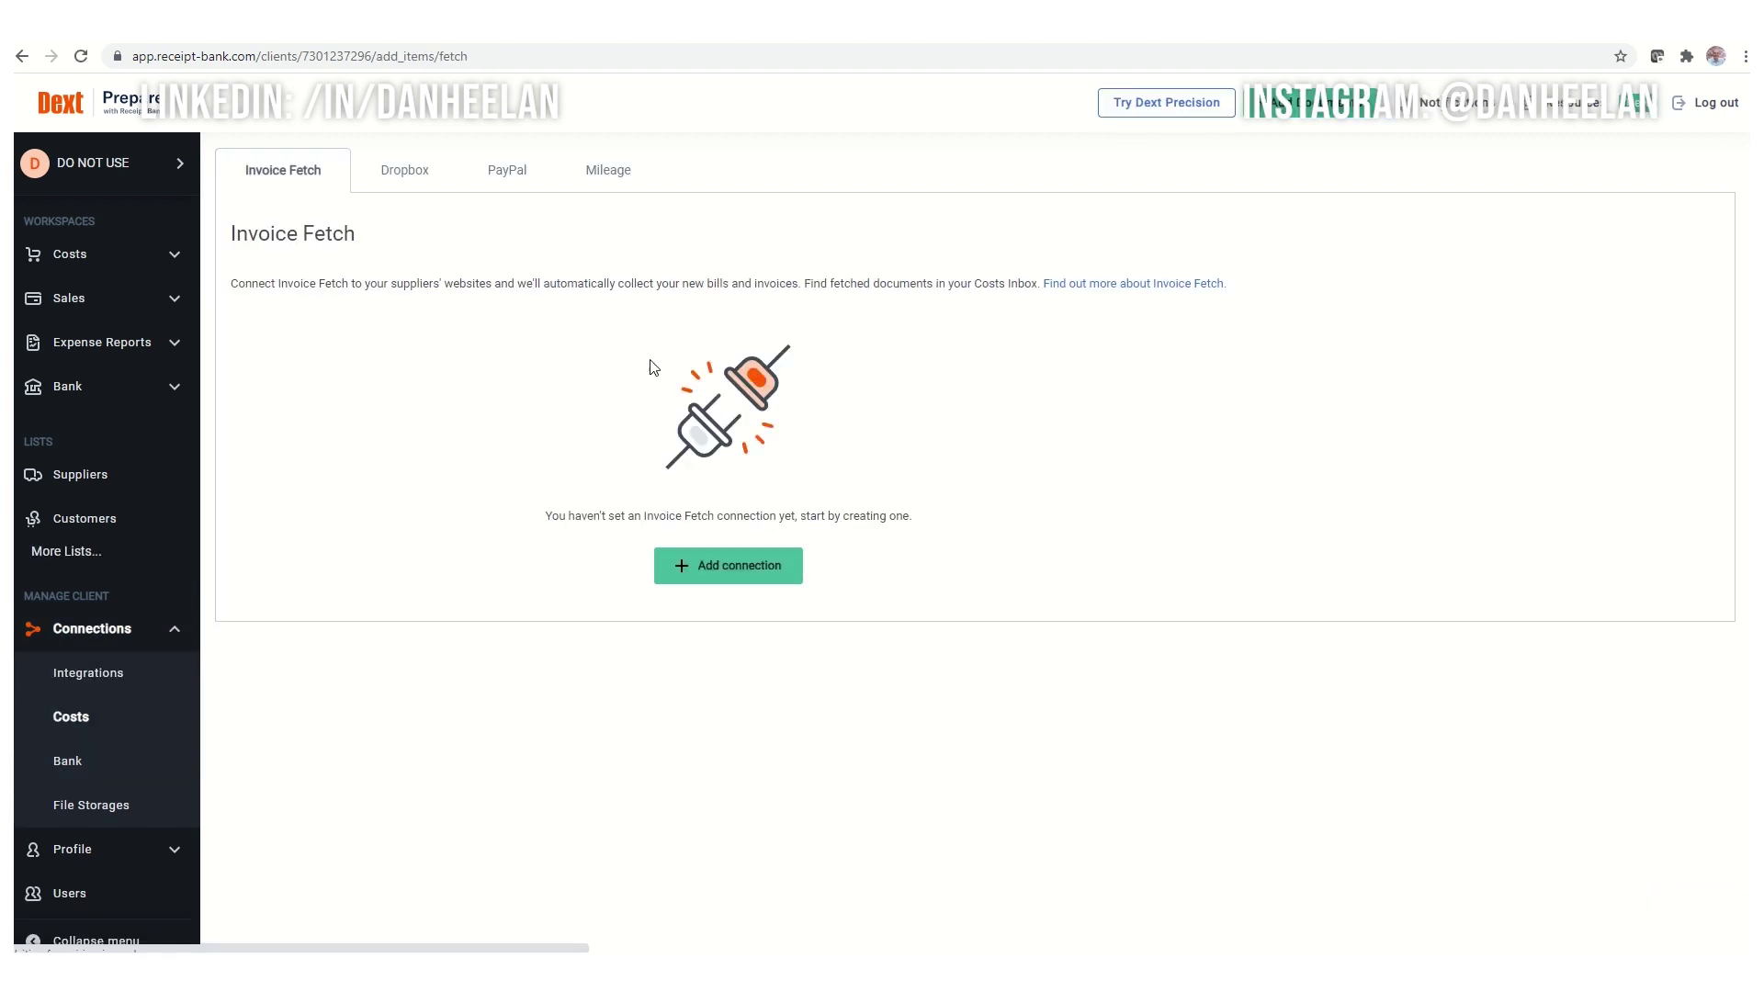
left_click(691, 569)
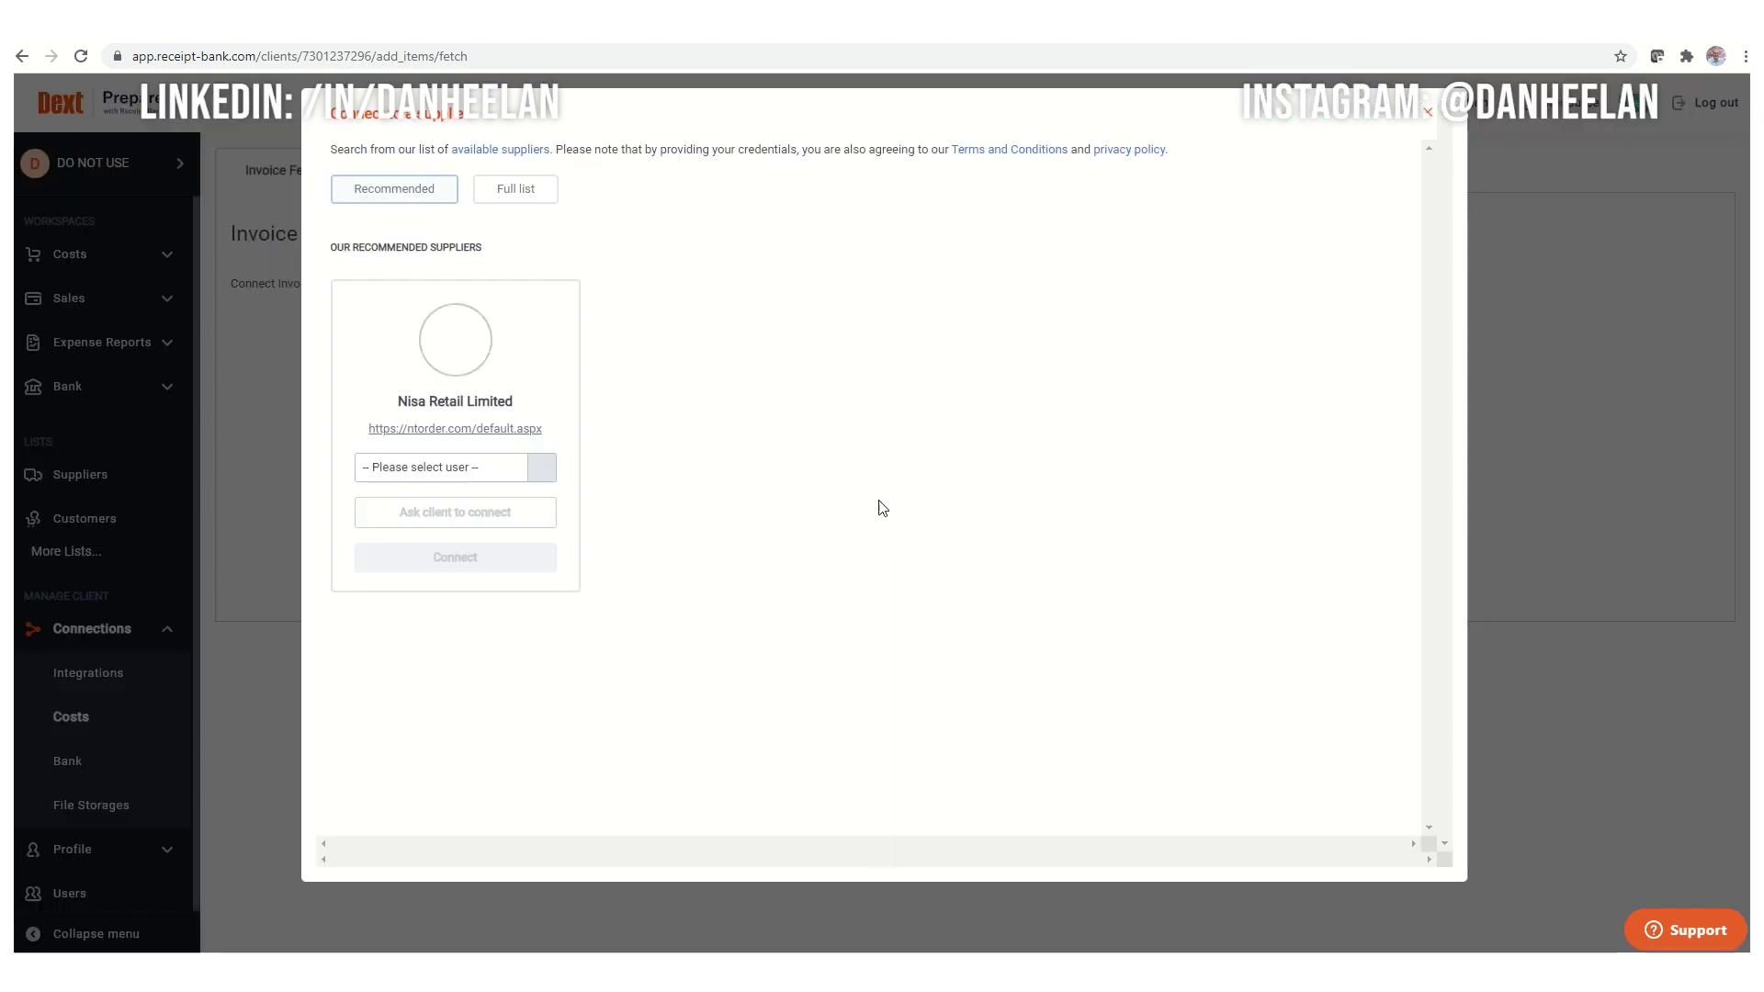
left_click(555, 194)
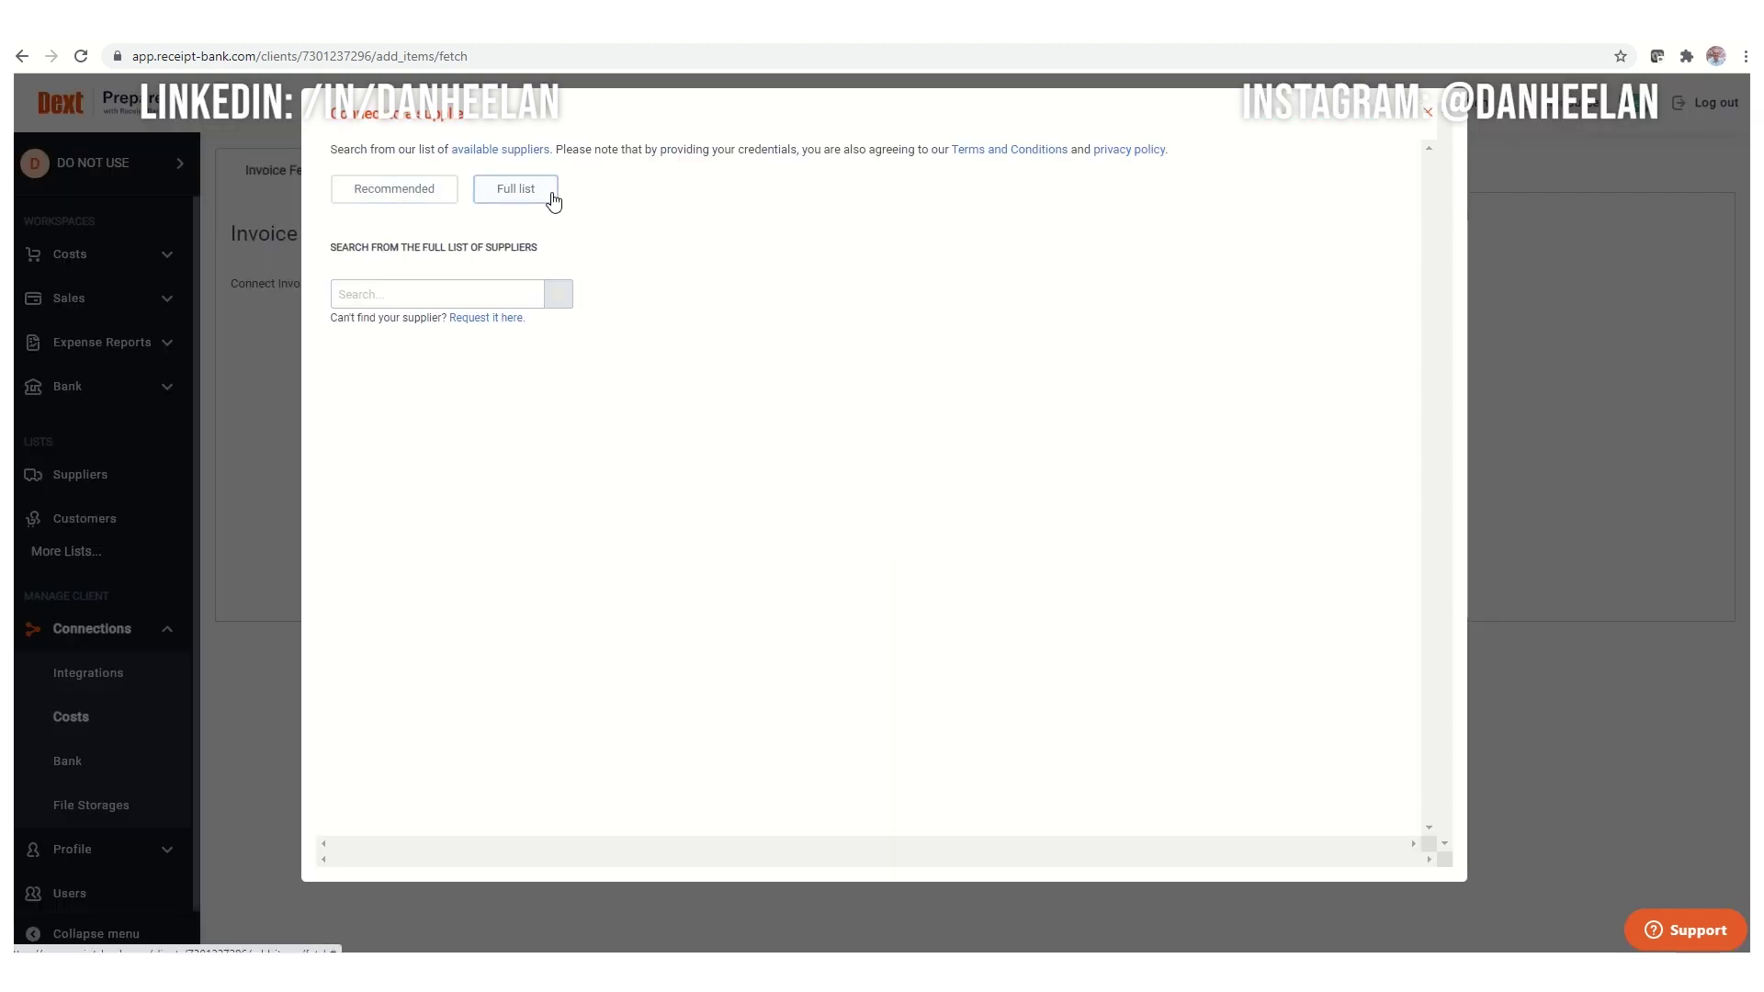
left_click(466, 292)
type("bt")
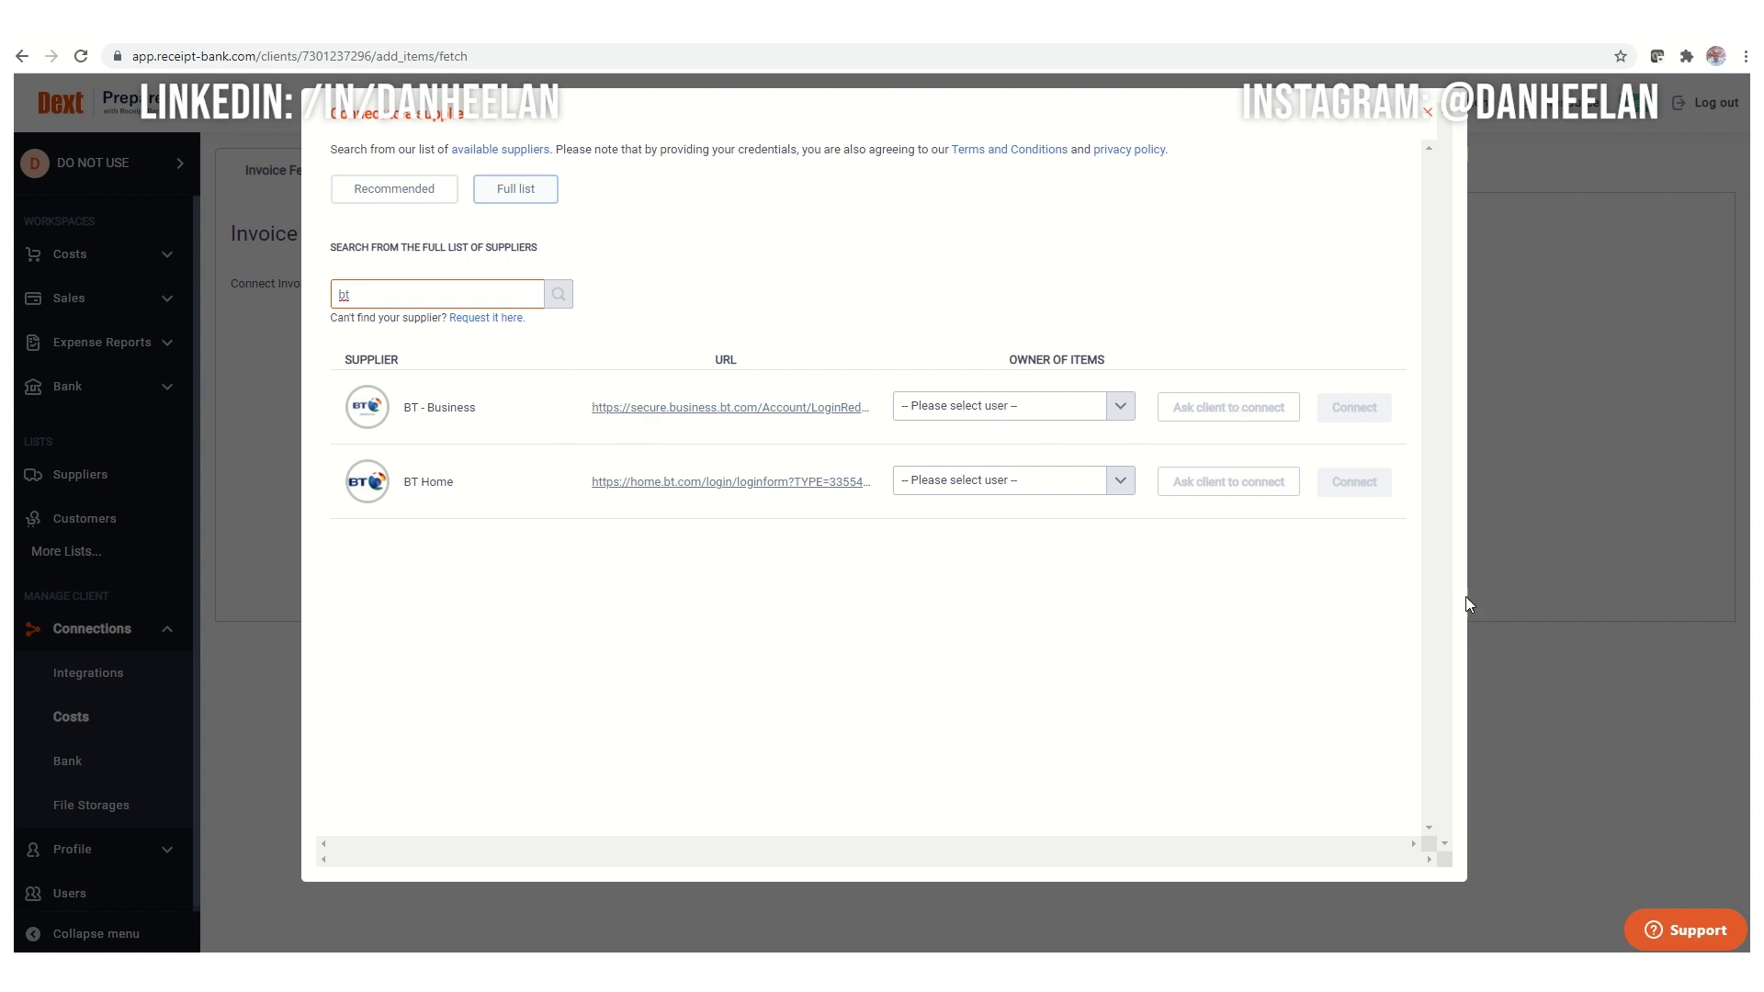
left_click(1426, 116)
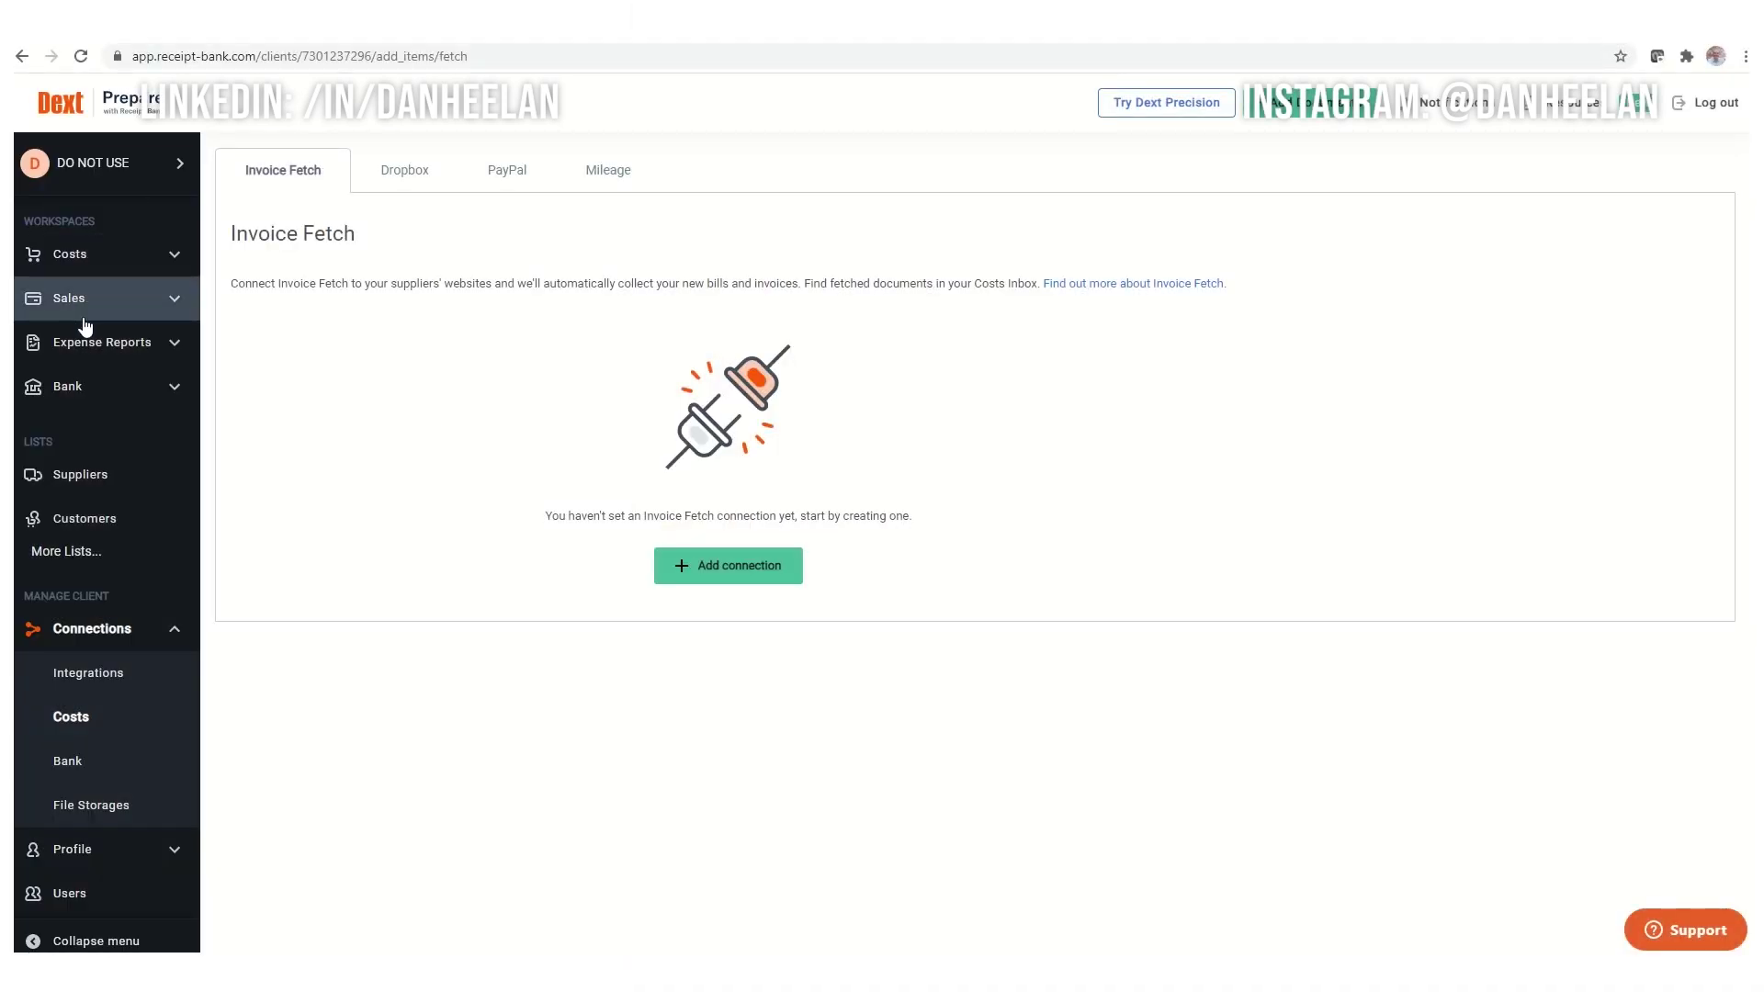
Return to the Costs inbox and open the B&M Retail receipt's details
left_click(104, 255)
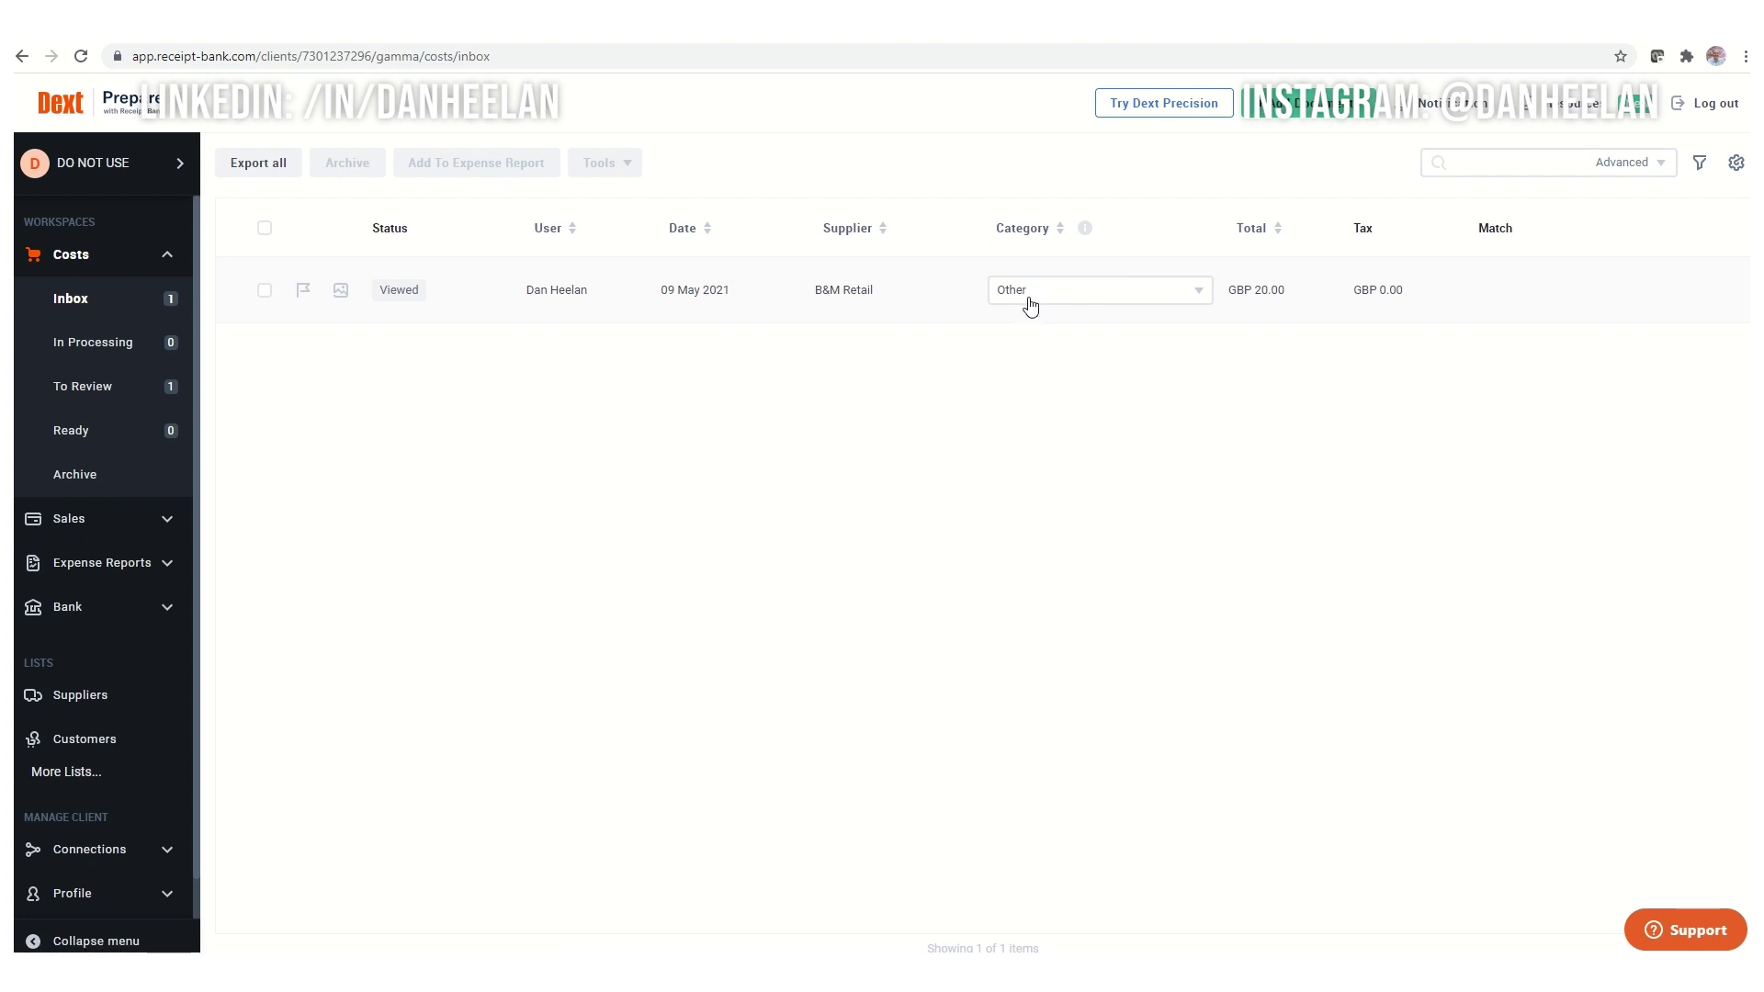
left_click(650, 307)
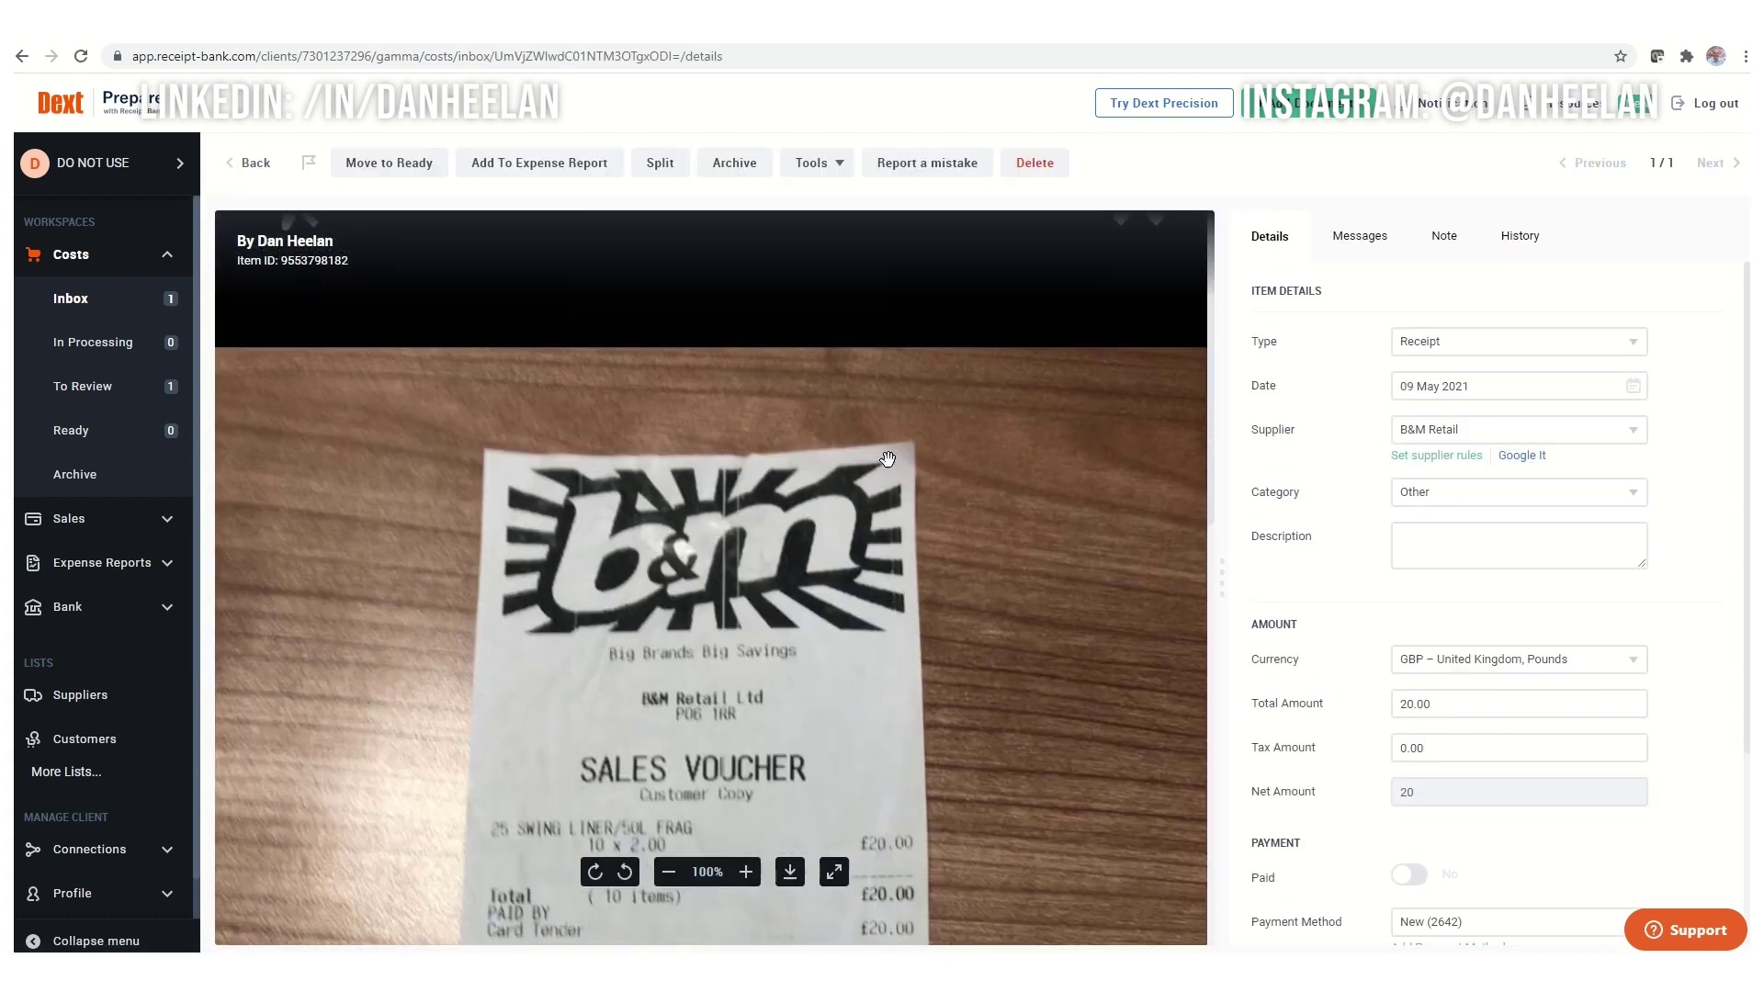
Scroll through the B&M Retail receipt image, then bring up the expense category list
scroll(887, 458, "down", 4)
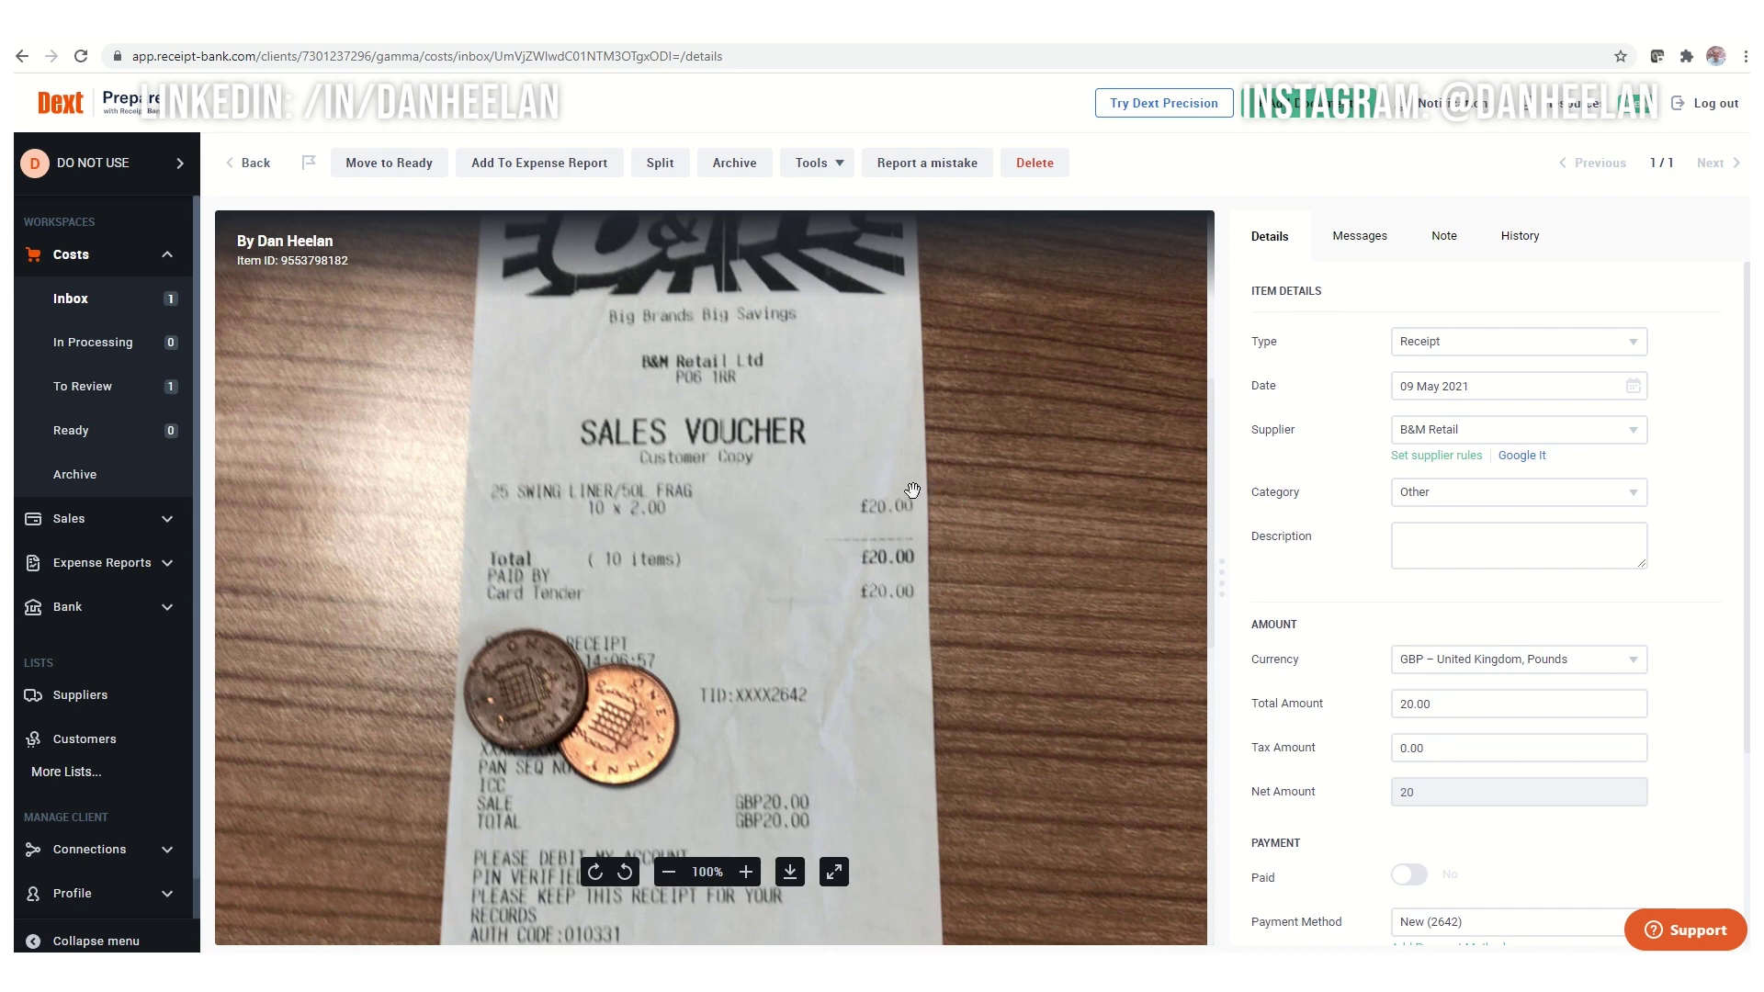
scroll(851, 473, "down", 2)
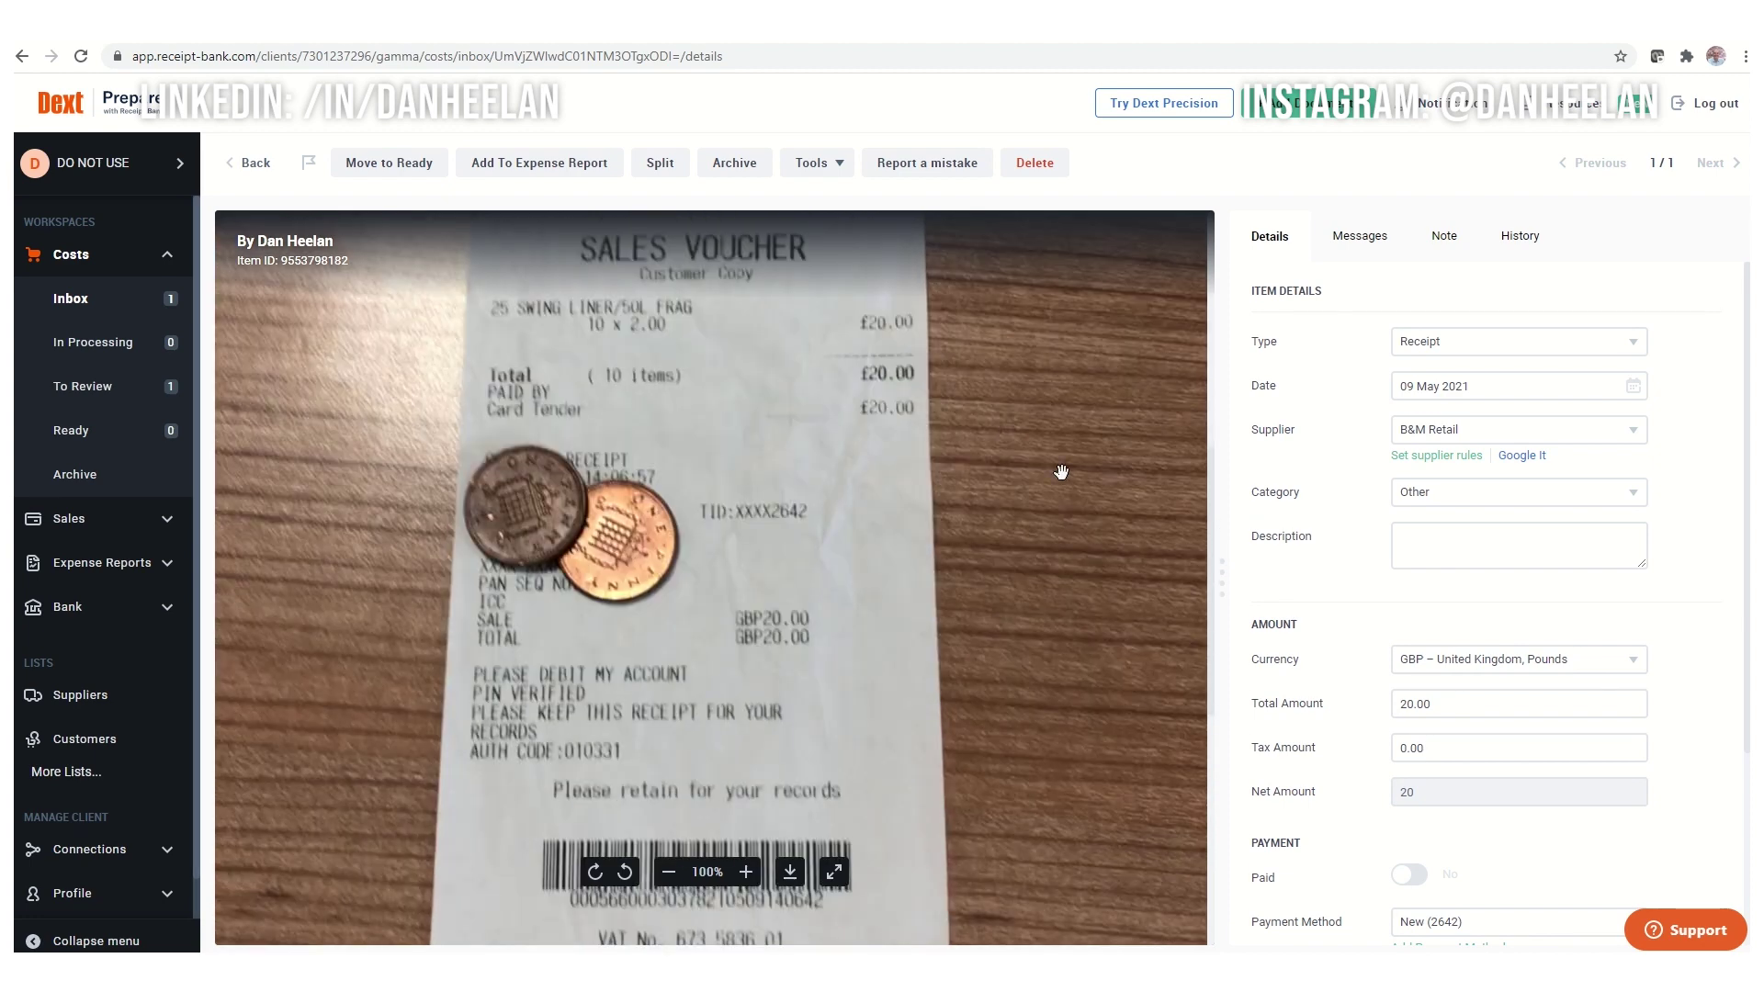
scroll(993, 695, "down", 3)
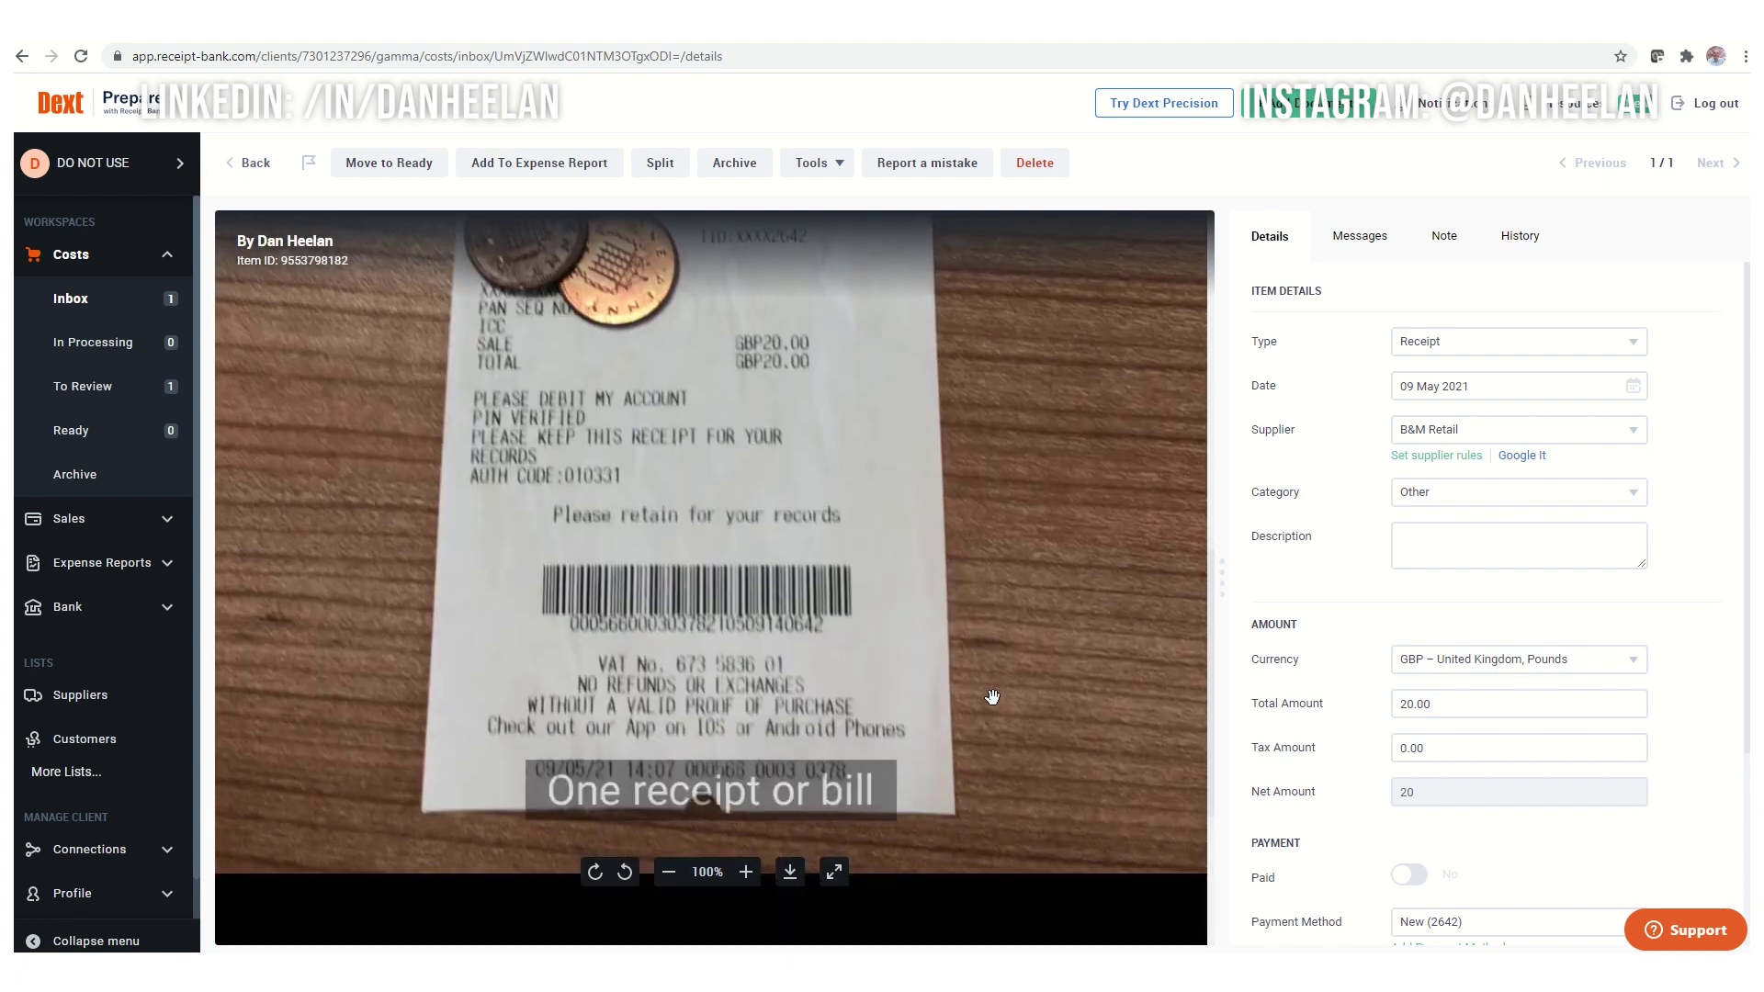
scroll(1029, 705, "up", 5)
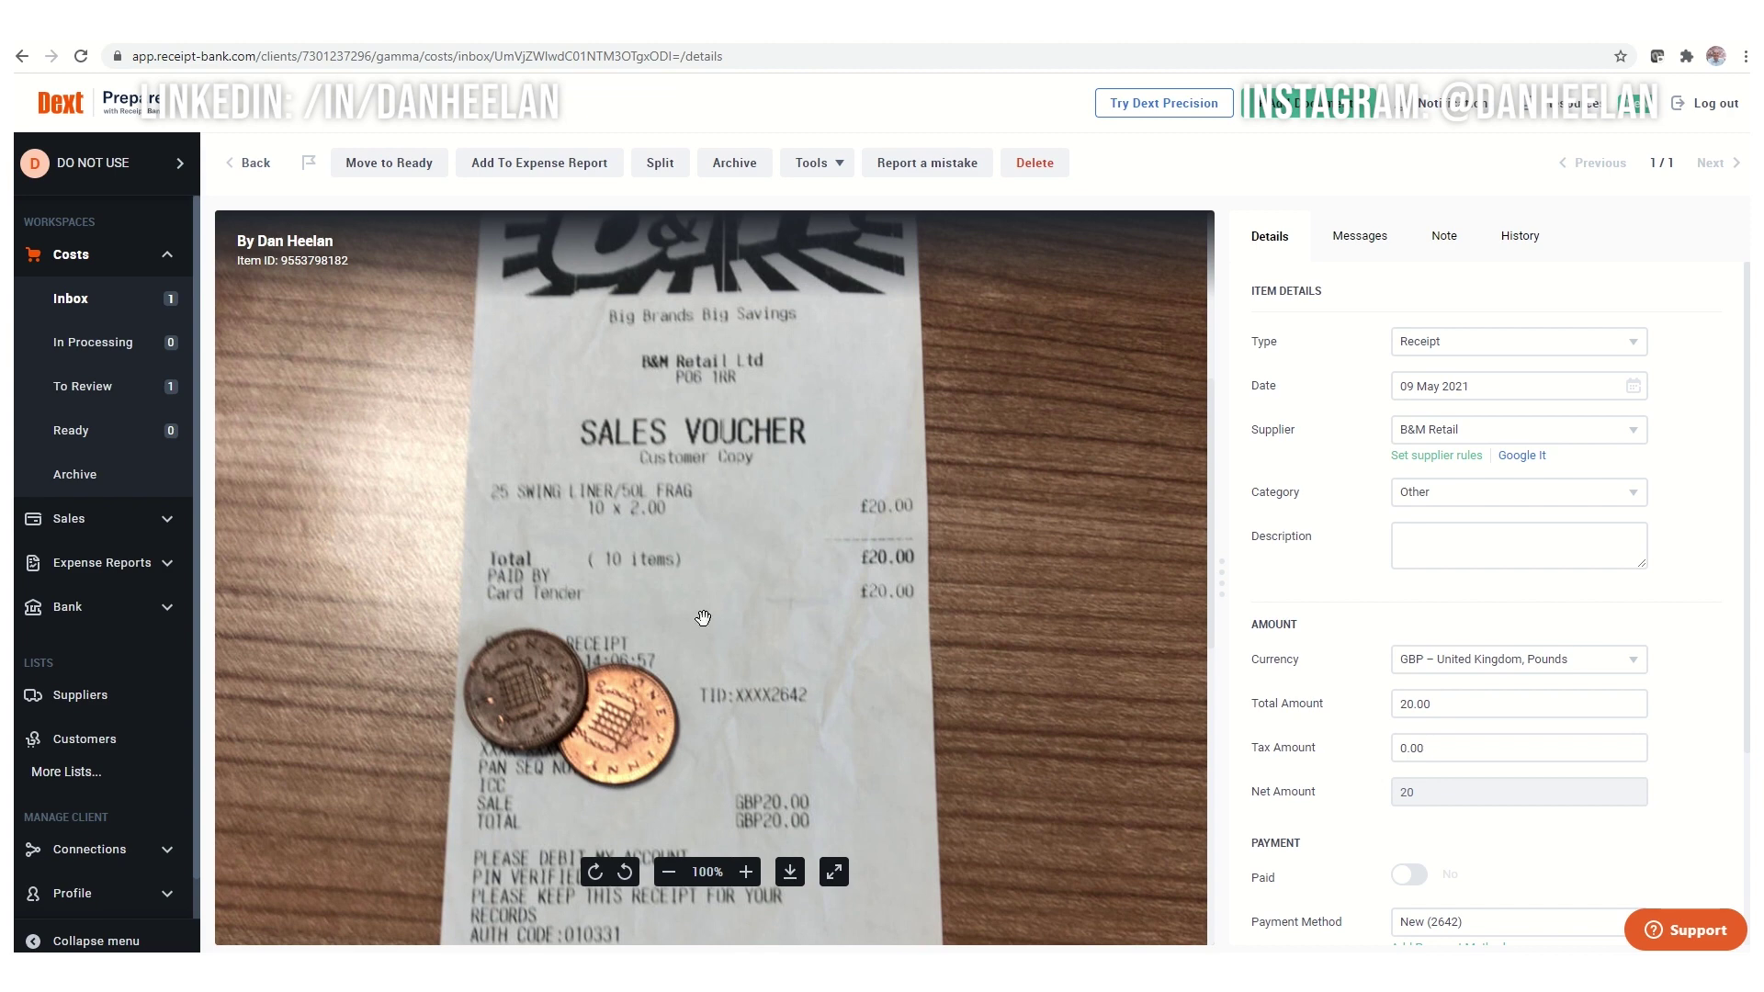
scroll(835, 588, "down", 4)
scroll(859, 630, "up", 4)
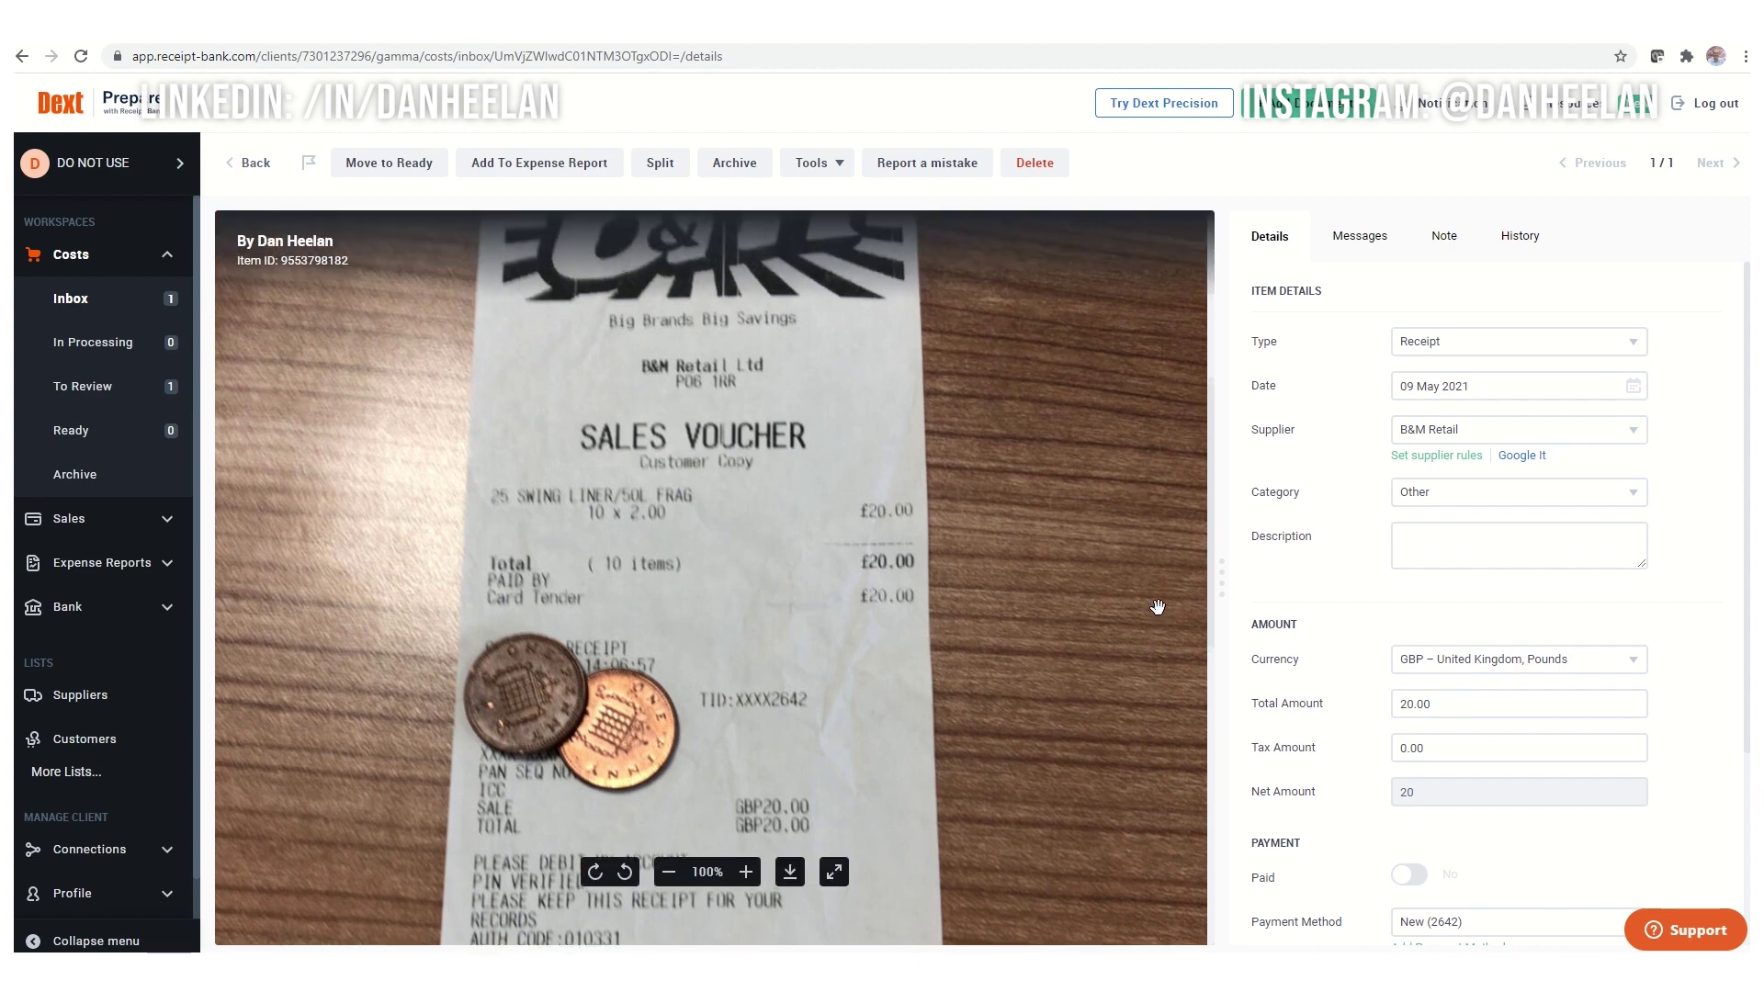
scroll(1150, 597, "up", 2)
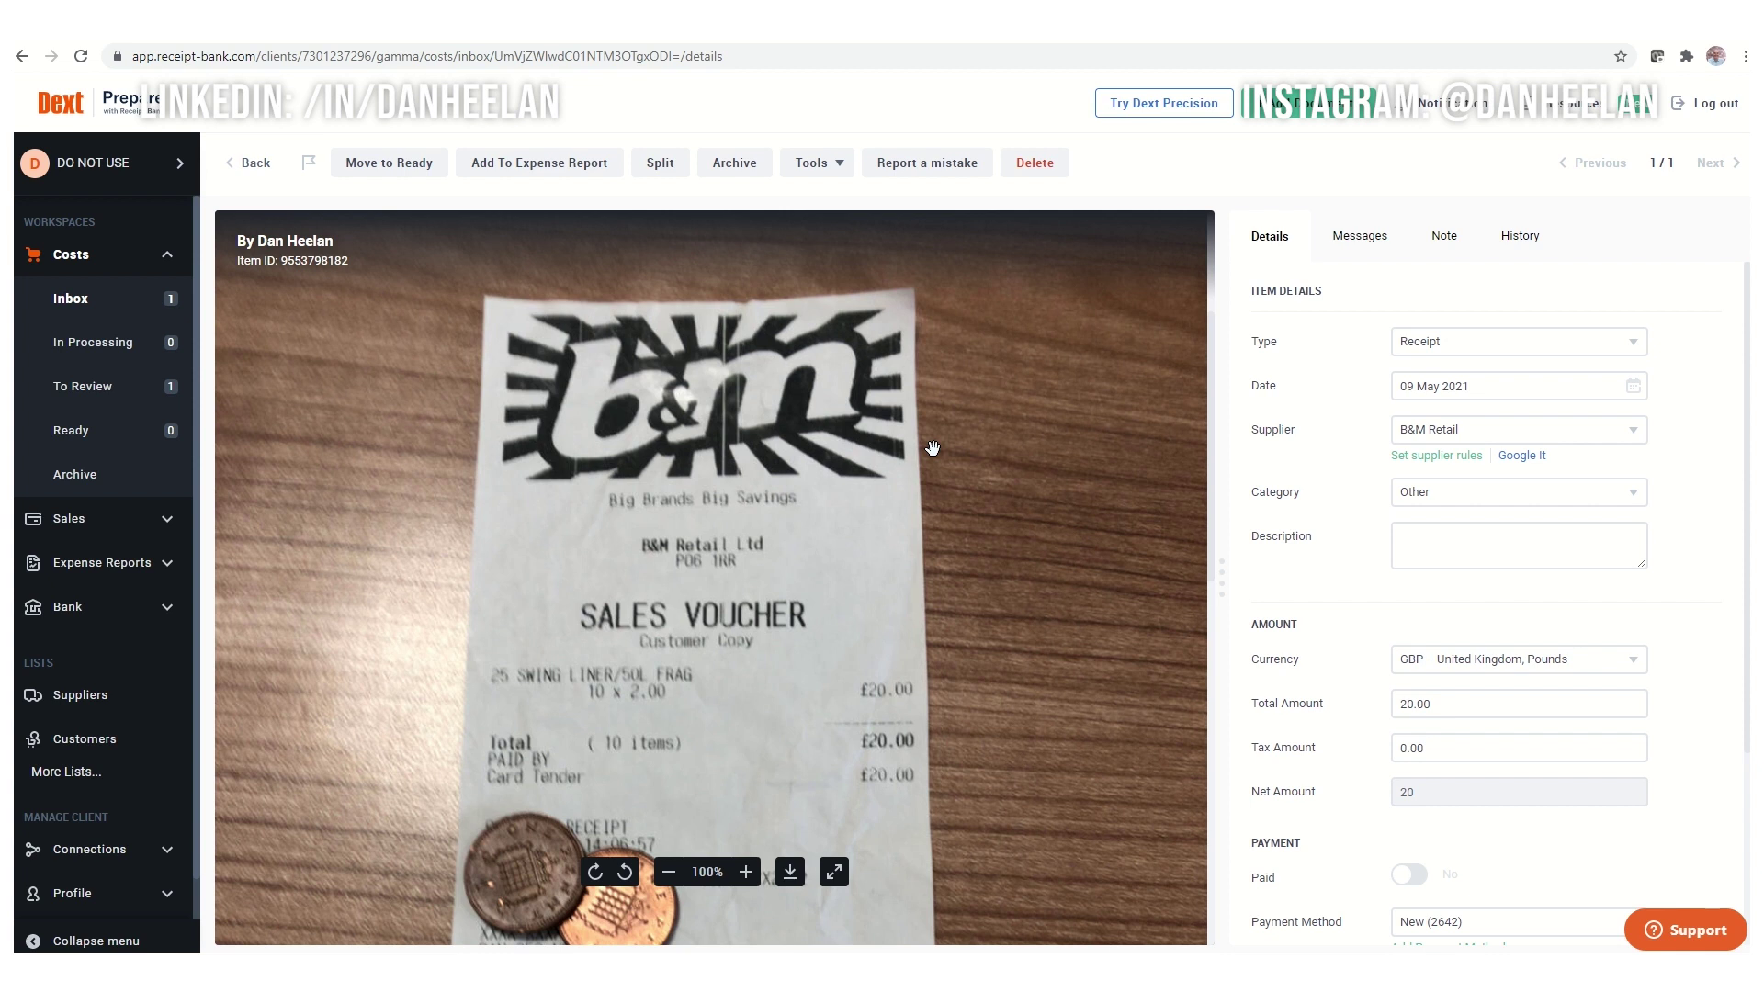
left_click(1441, 500)
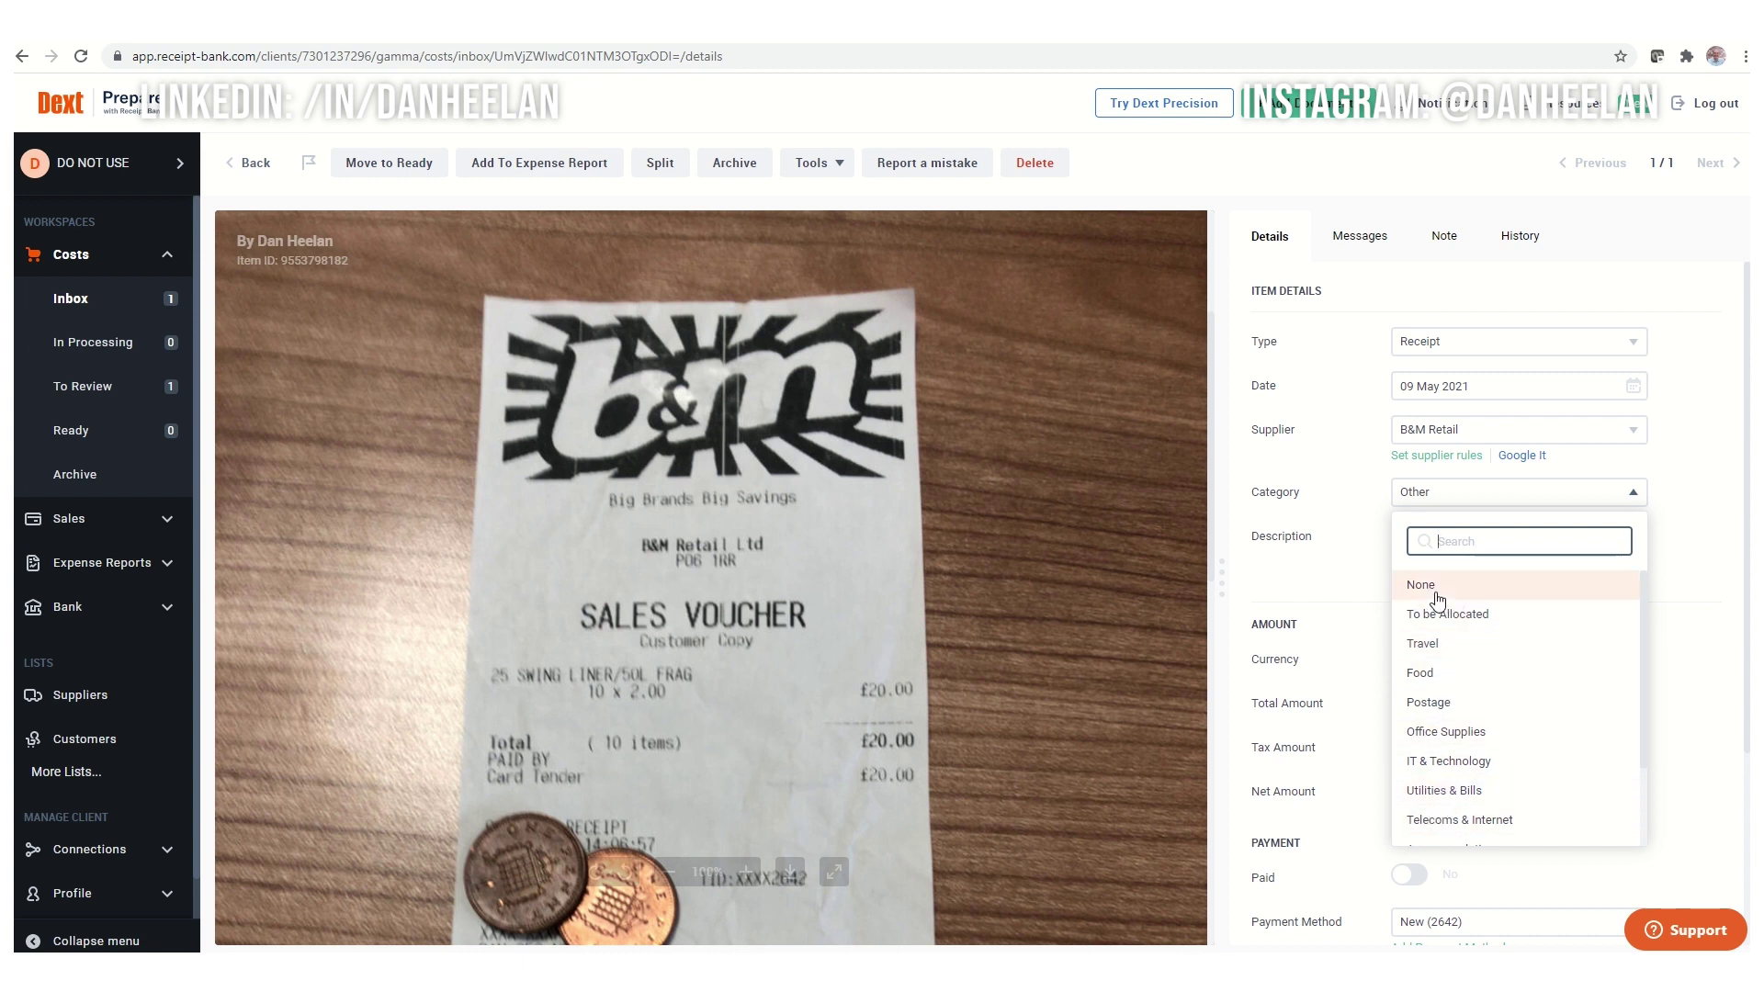
Check the category list and B&M Retail supplier rules, closing both without changes
left_click(1343, 474)
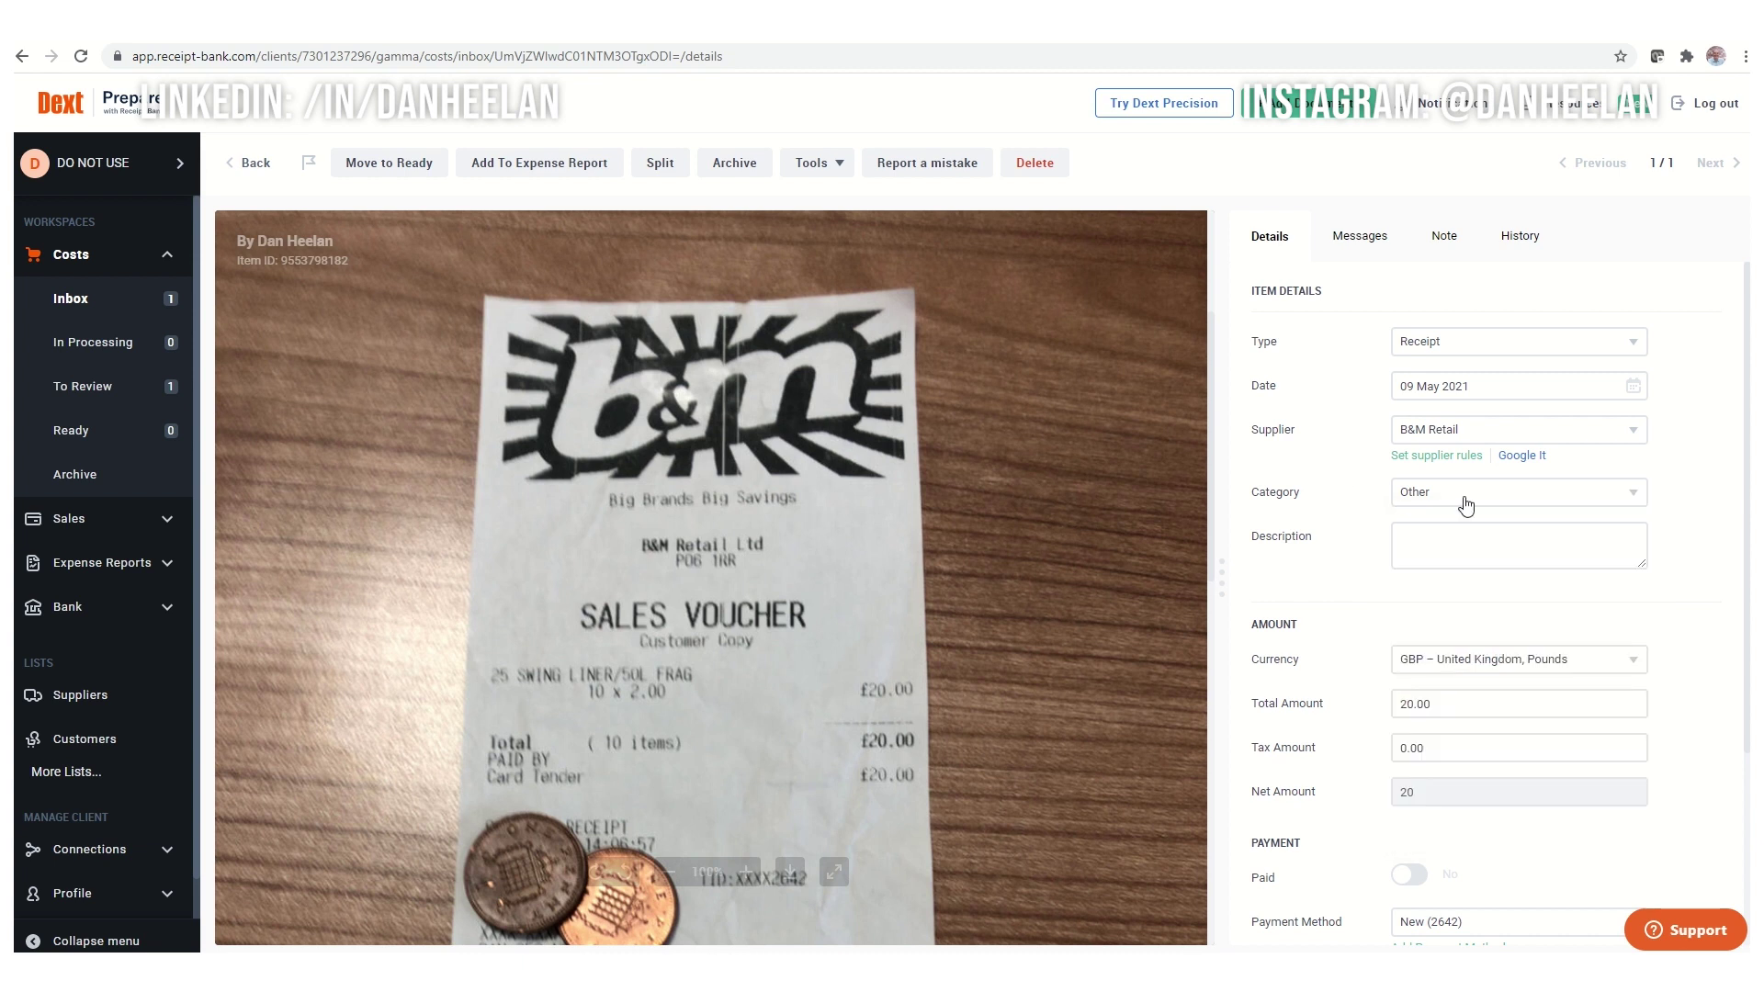
left_click(1440, 454)
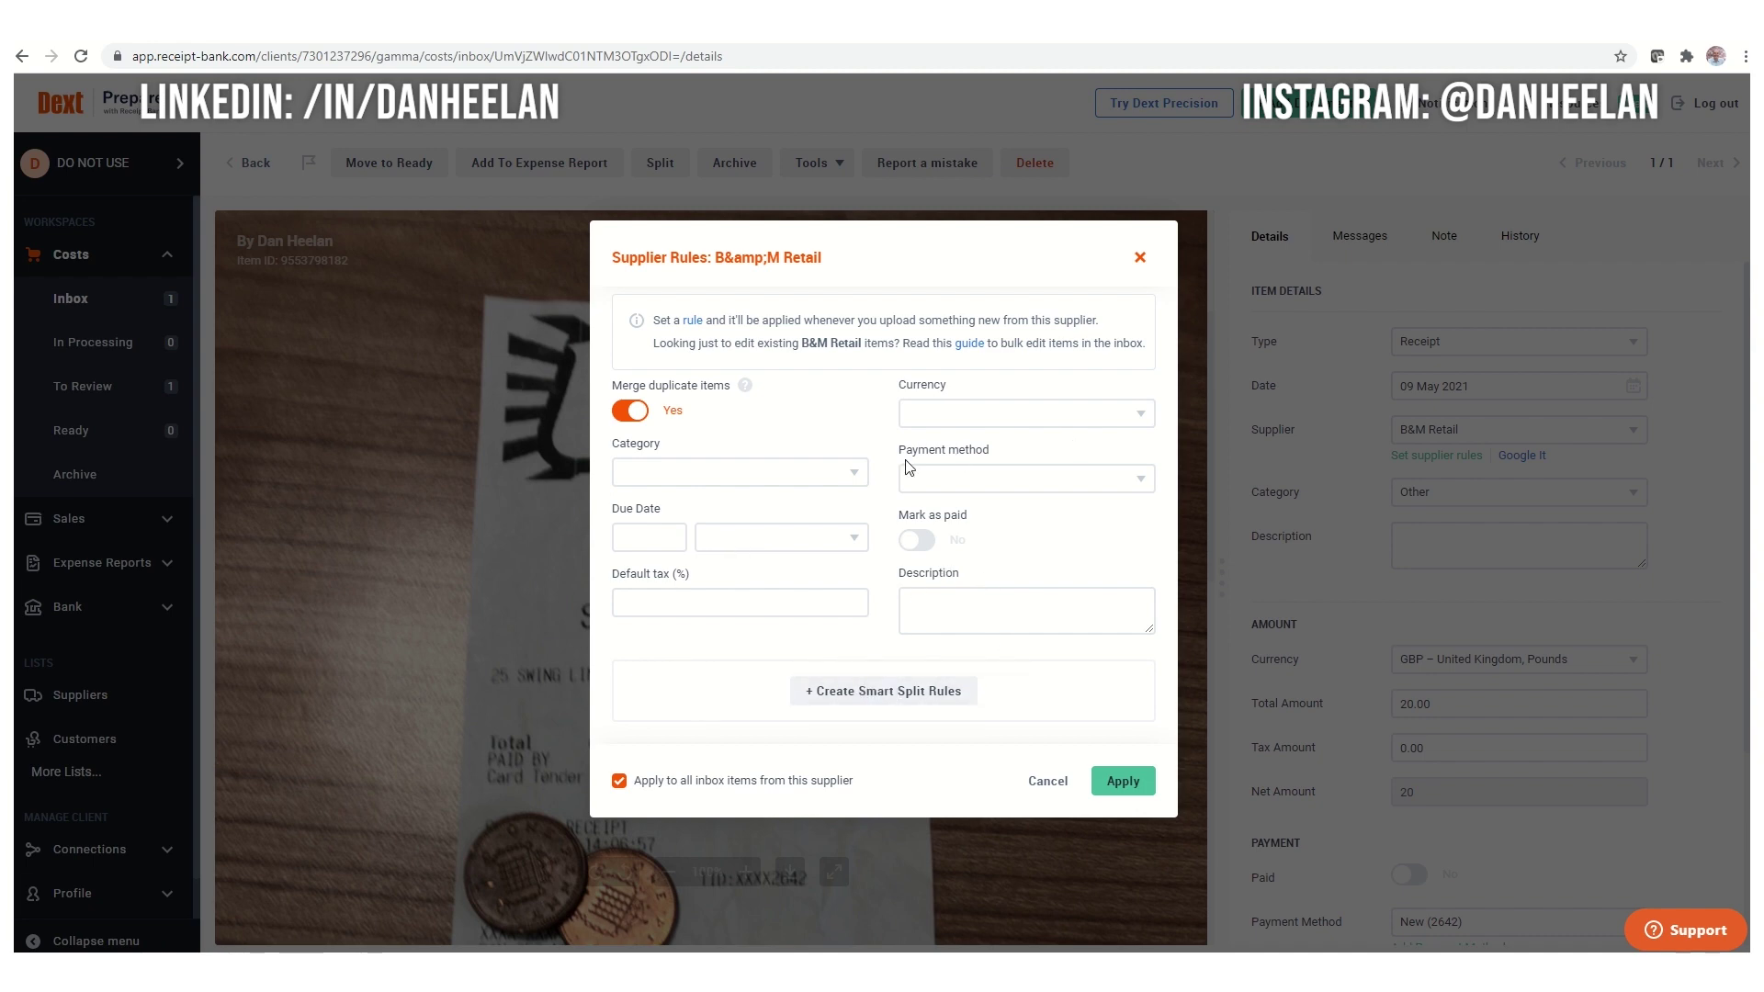
left_click(1142, 260)
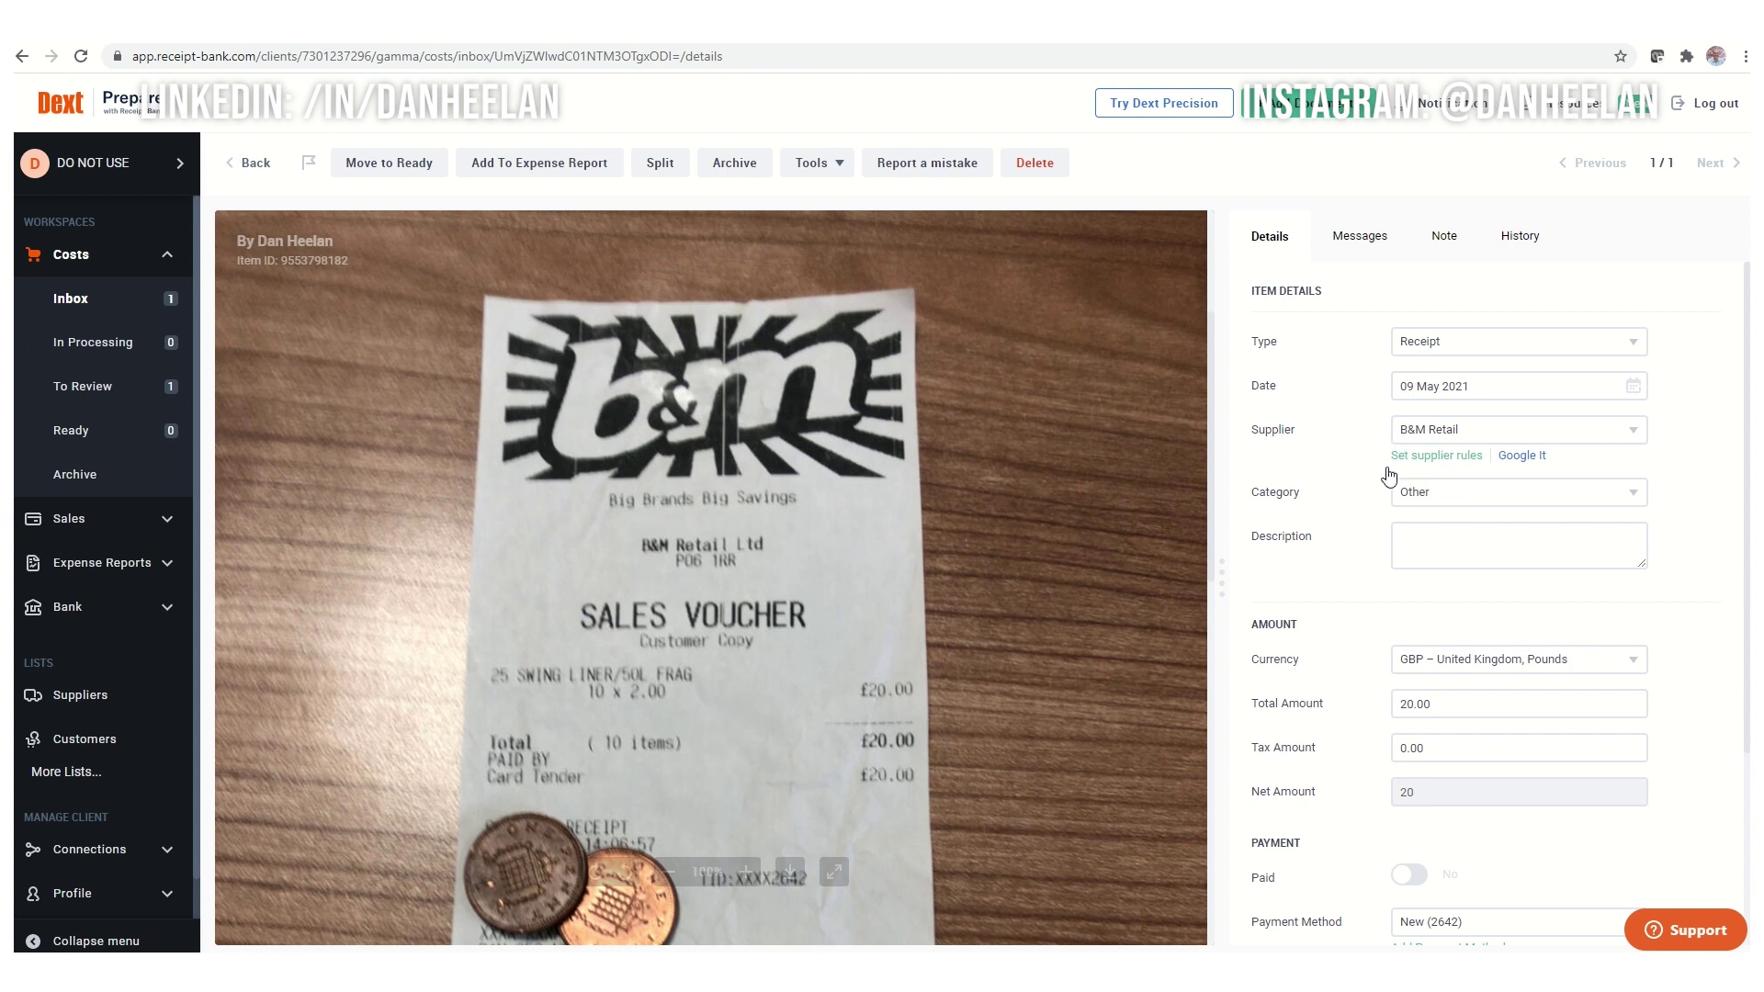
scroll(1369, 423, "down", 1)
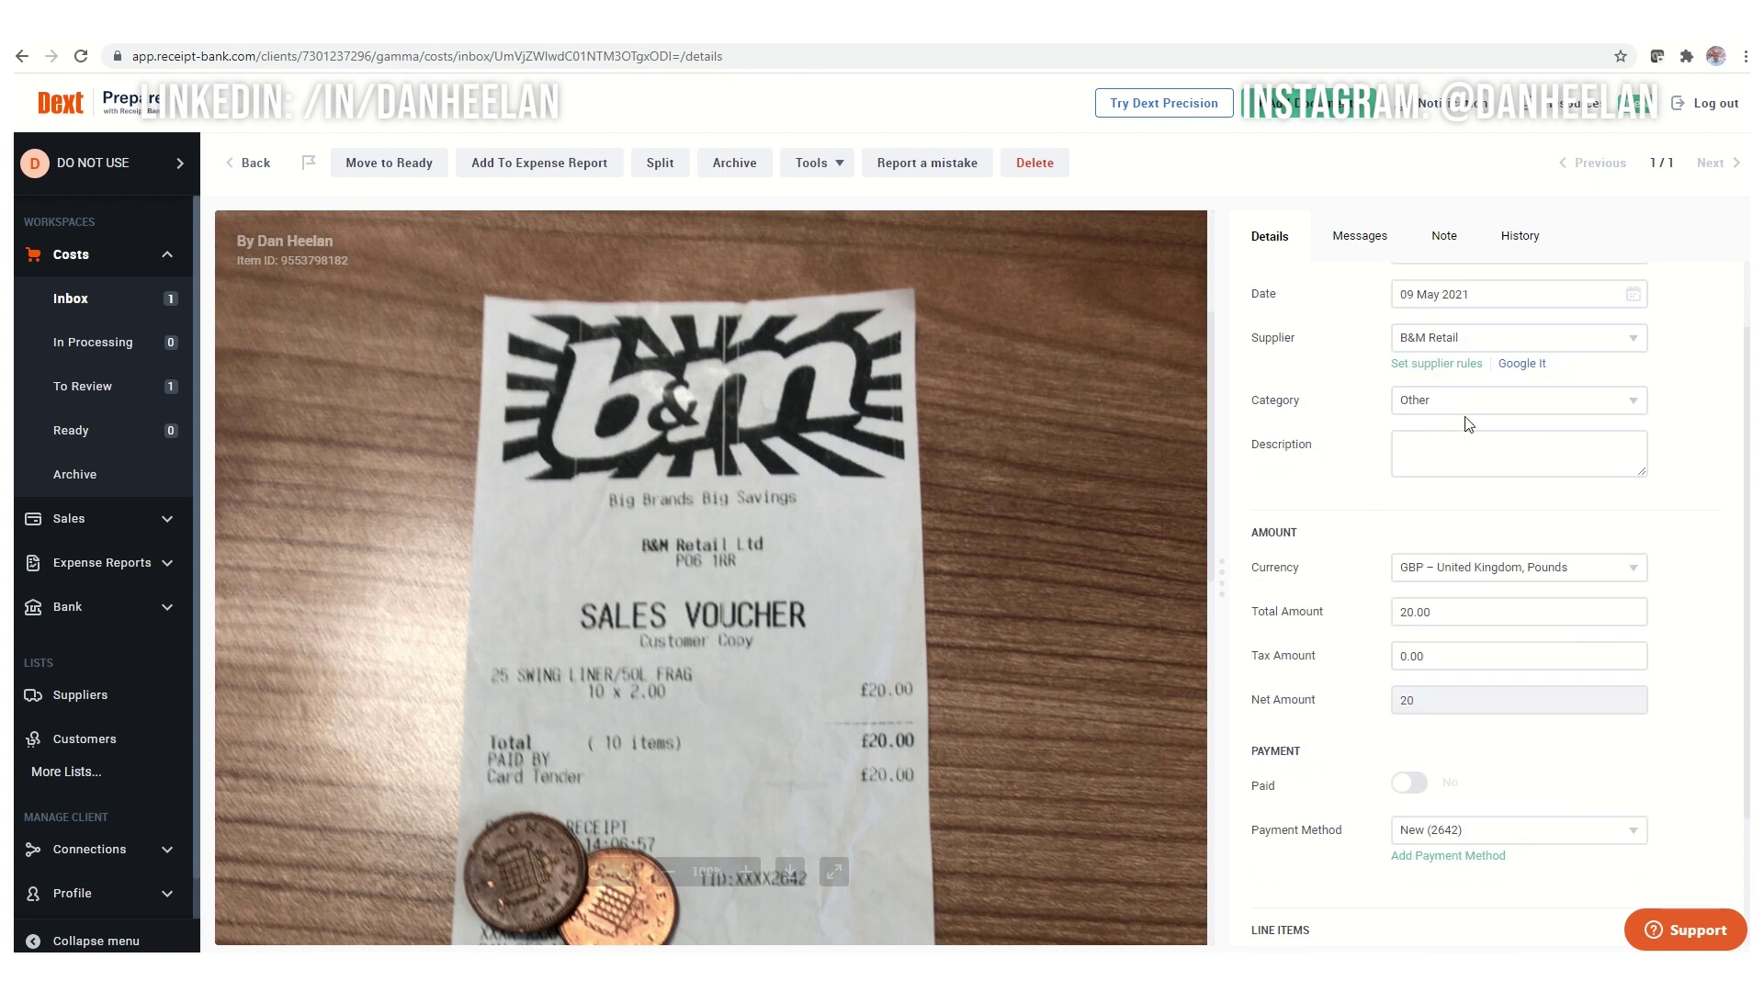
scroll(1480, 511, "up", 1)
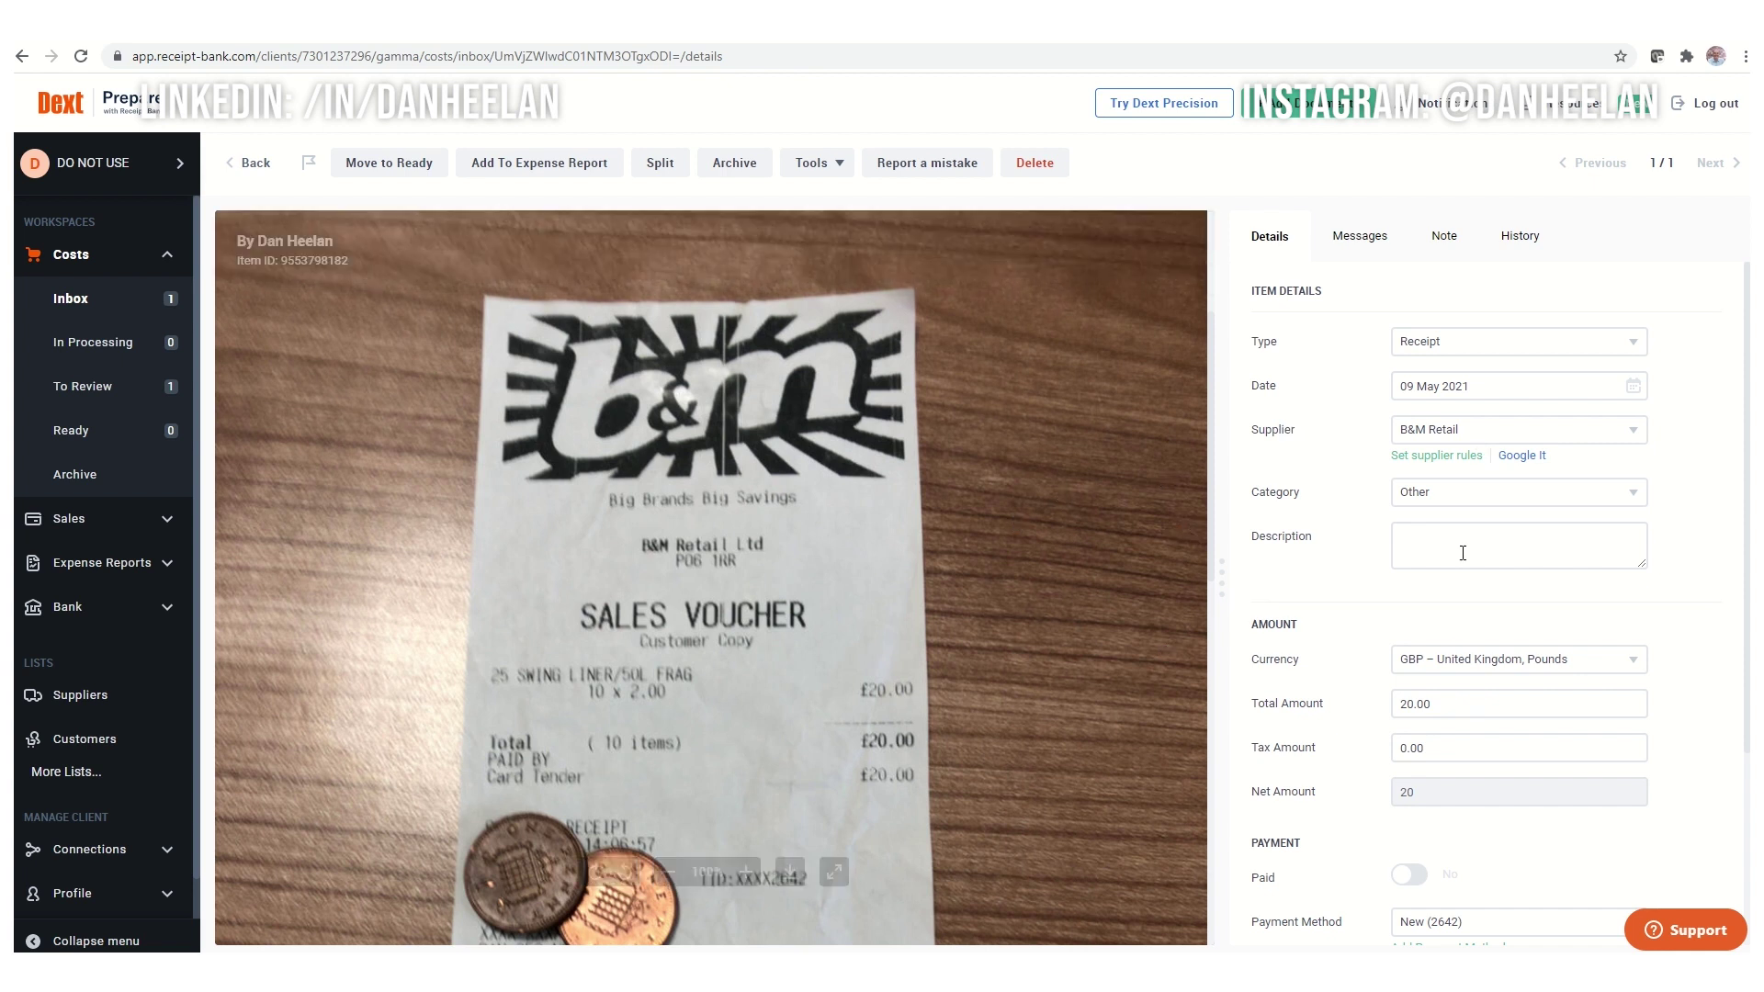
scroll(1369, 598, "down", 2)
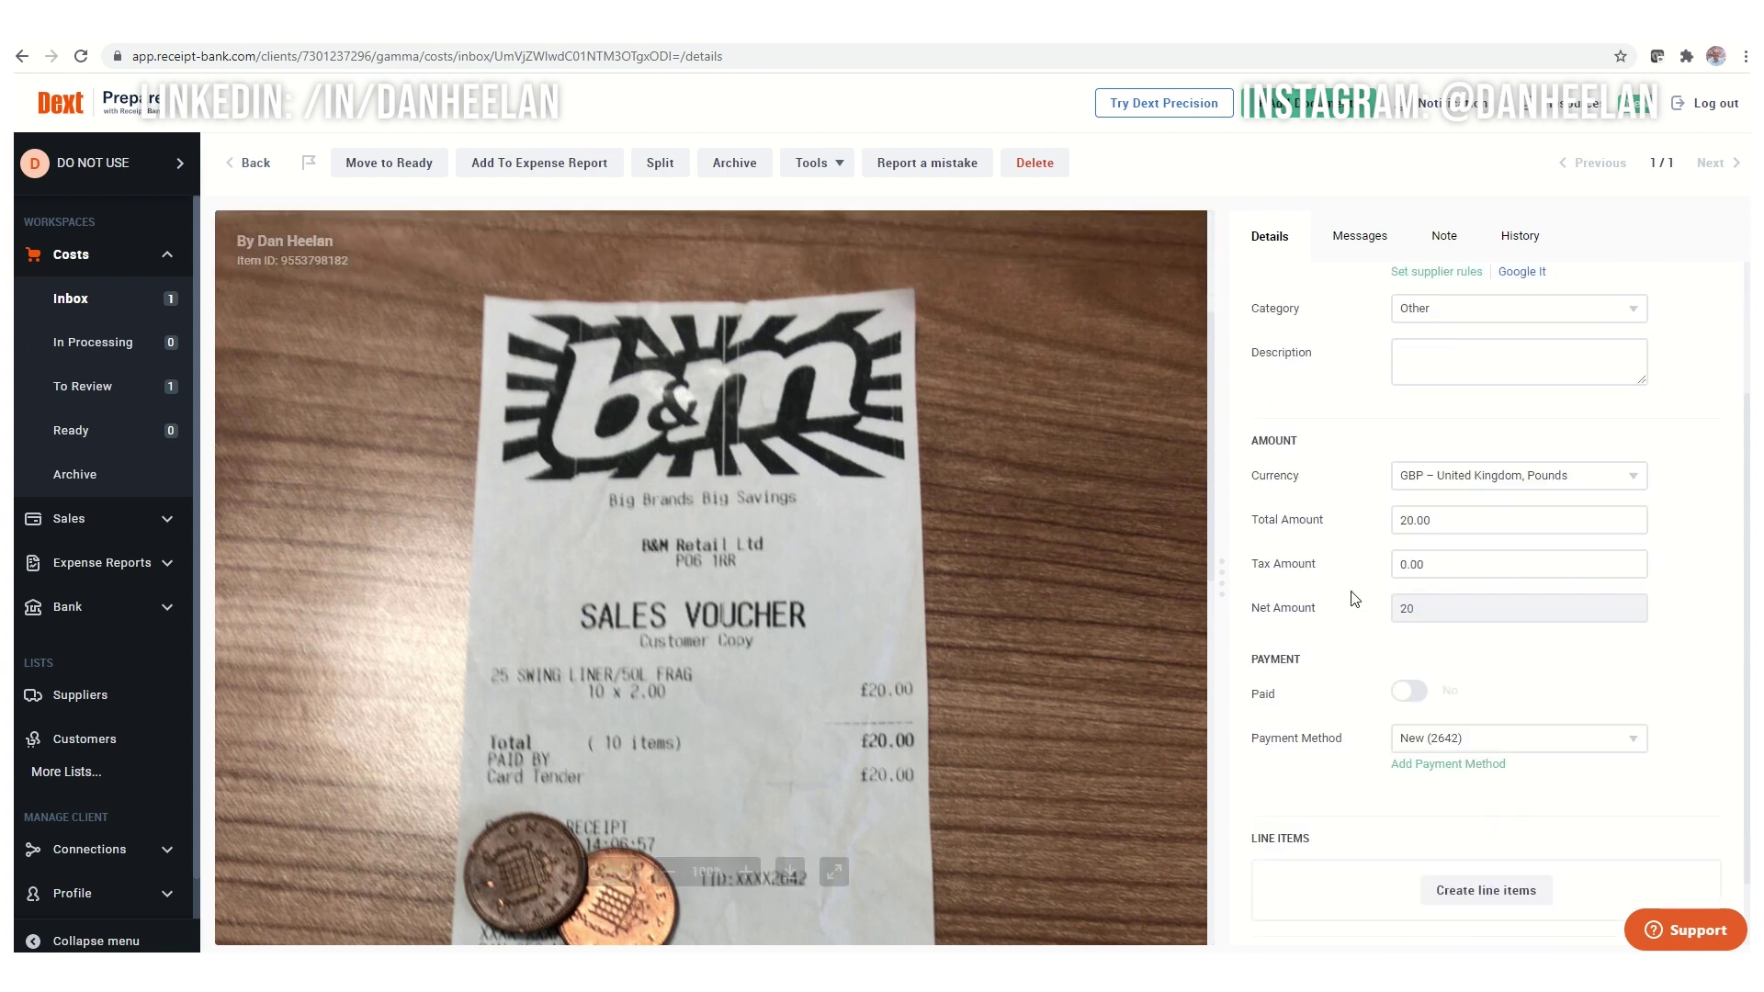
scroll(1353, 598, "up", 2)
left_click(1490, 496)
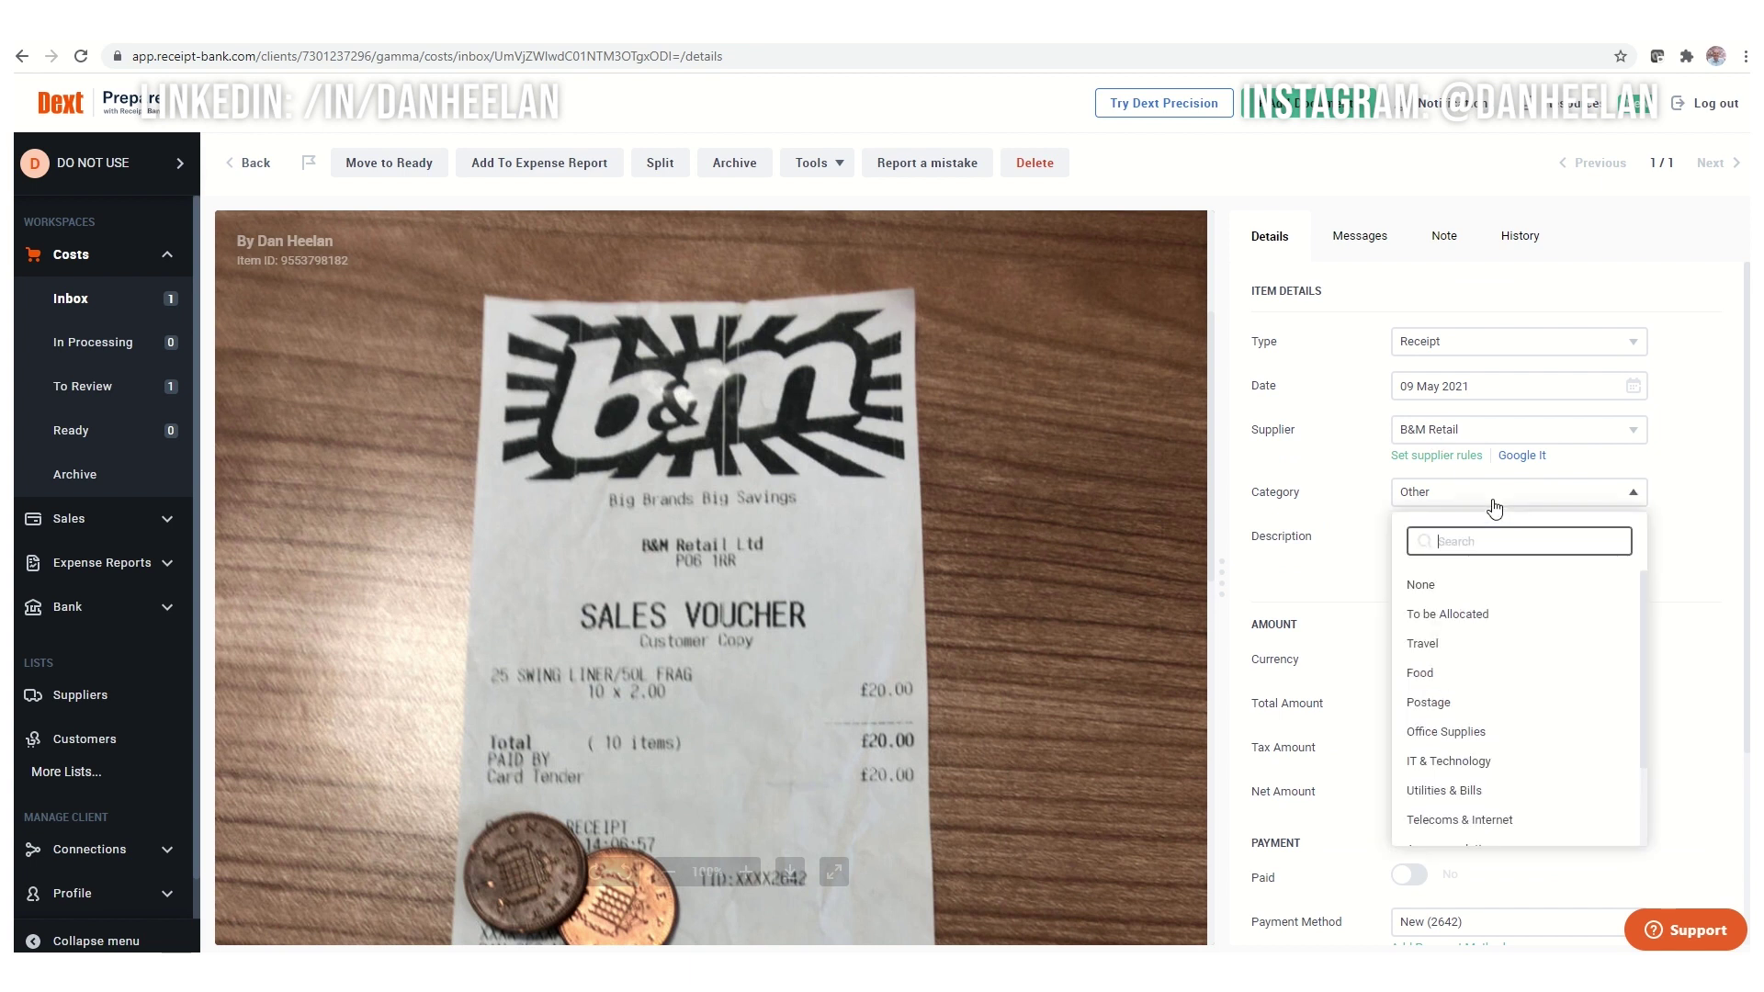
left_click(1327, 442)
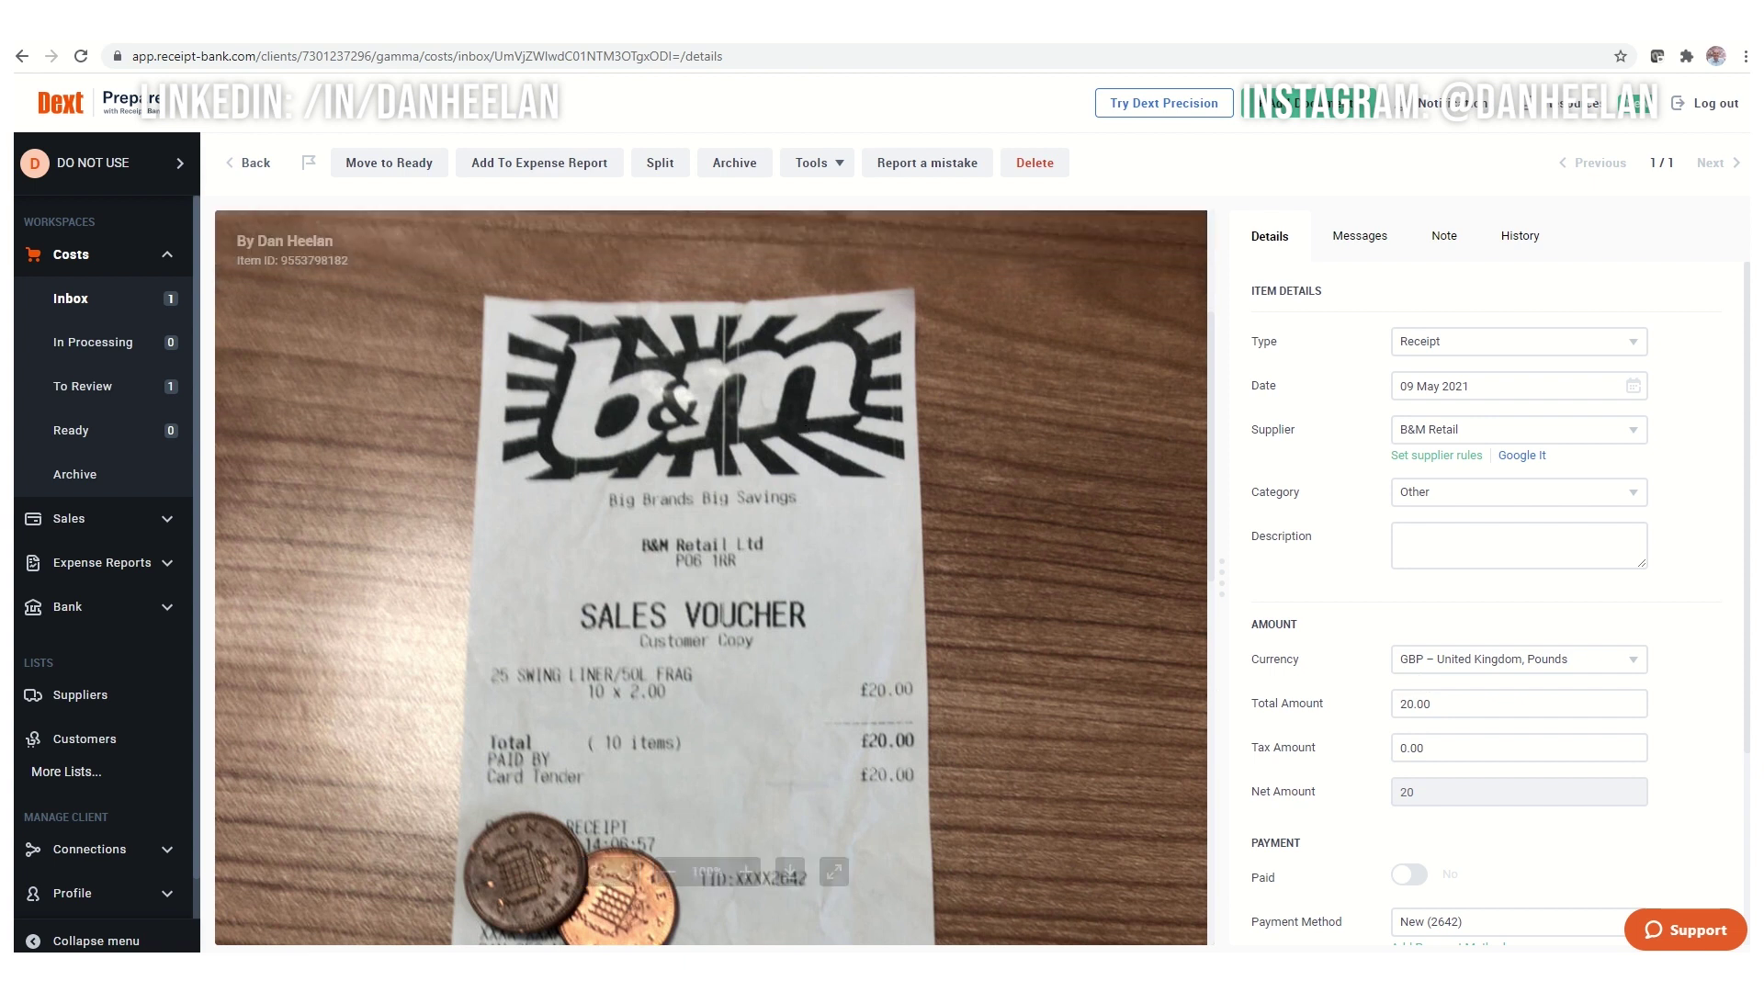
Change the B&M Retail receipt's category from Other to Office Supplies and return to the inbox
left_click(1465, 501)
left_click(1470, 733)
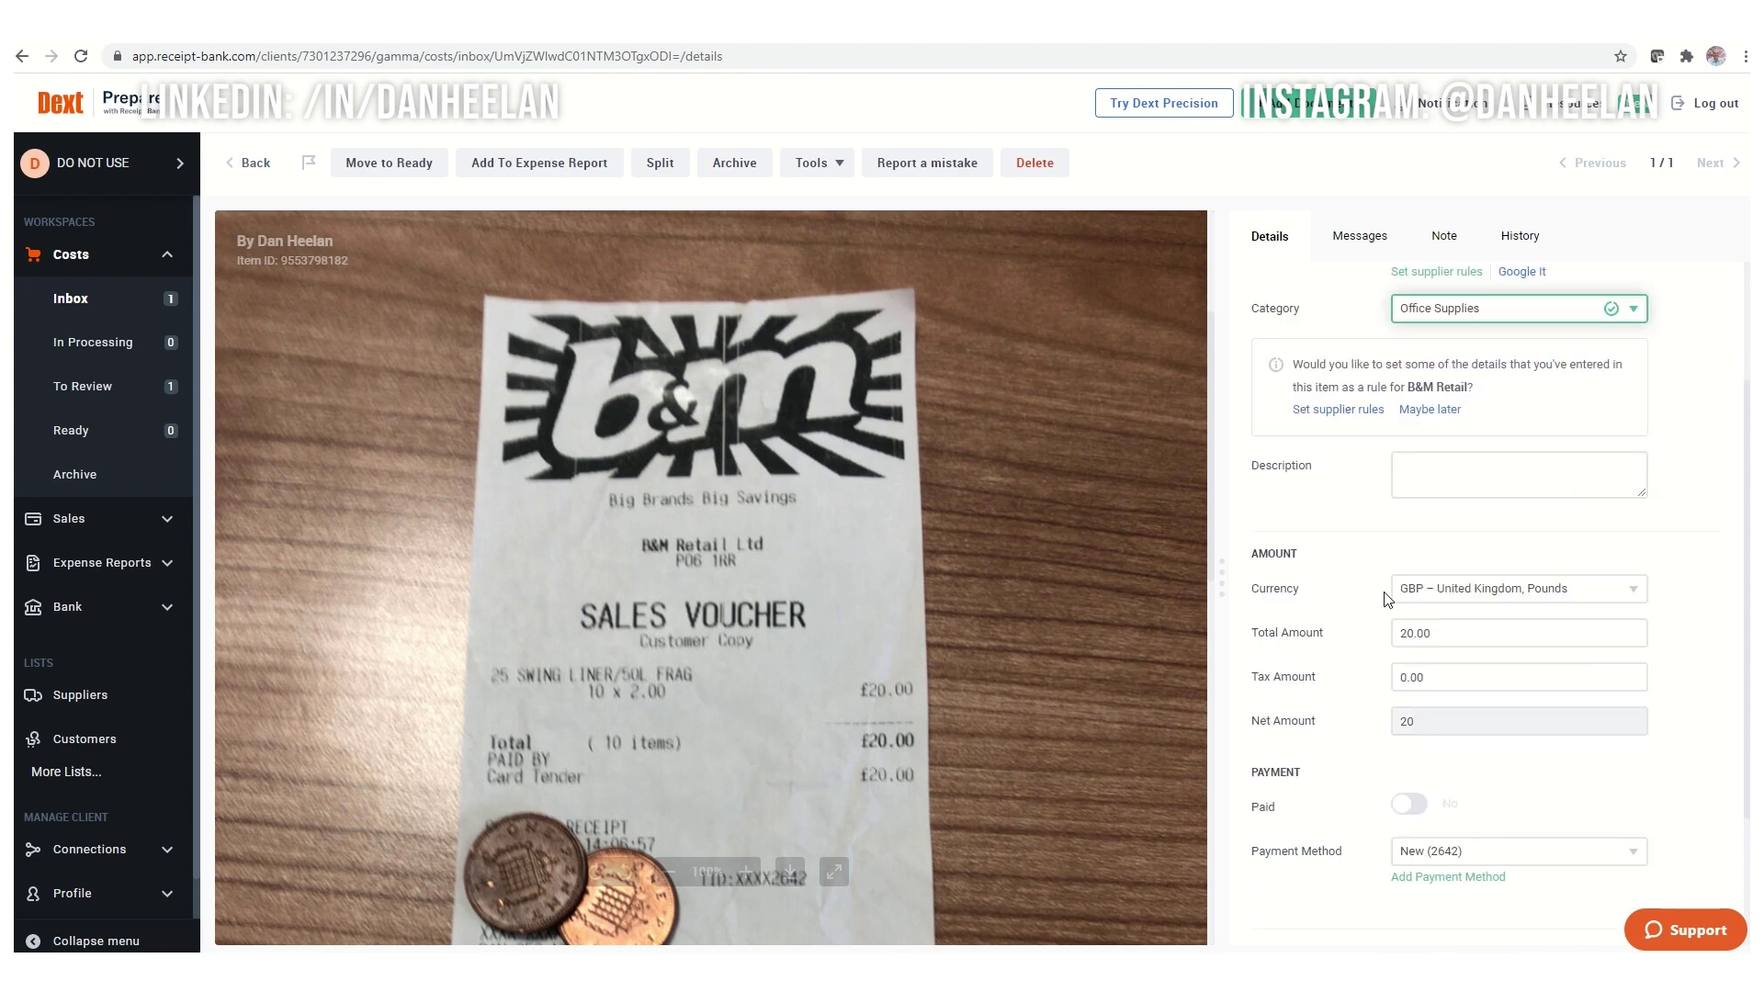
left_click(1321, 416)
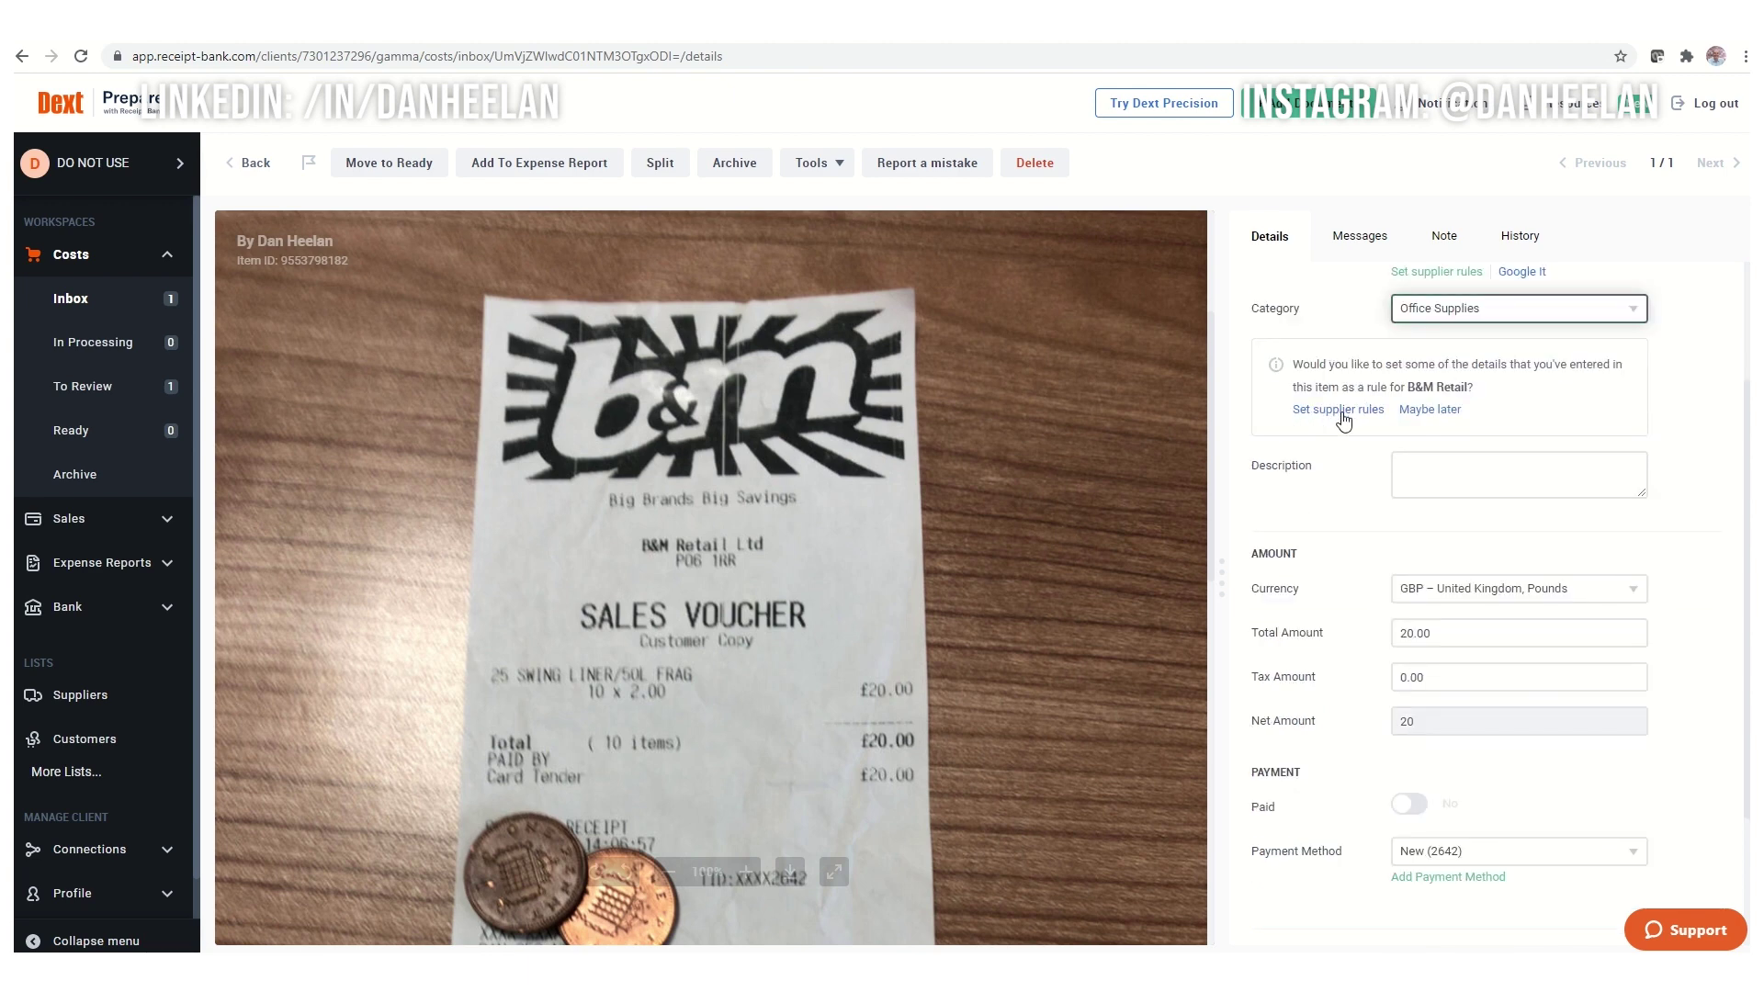
scroll(1341, 421, "down", 2)
scroll(1552, 643, "up", 4)
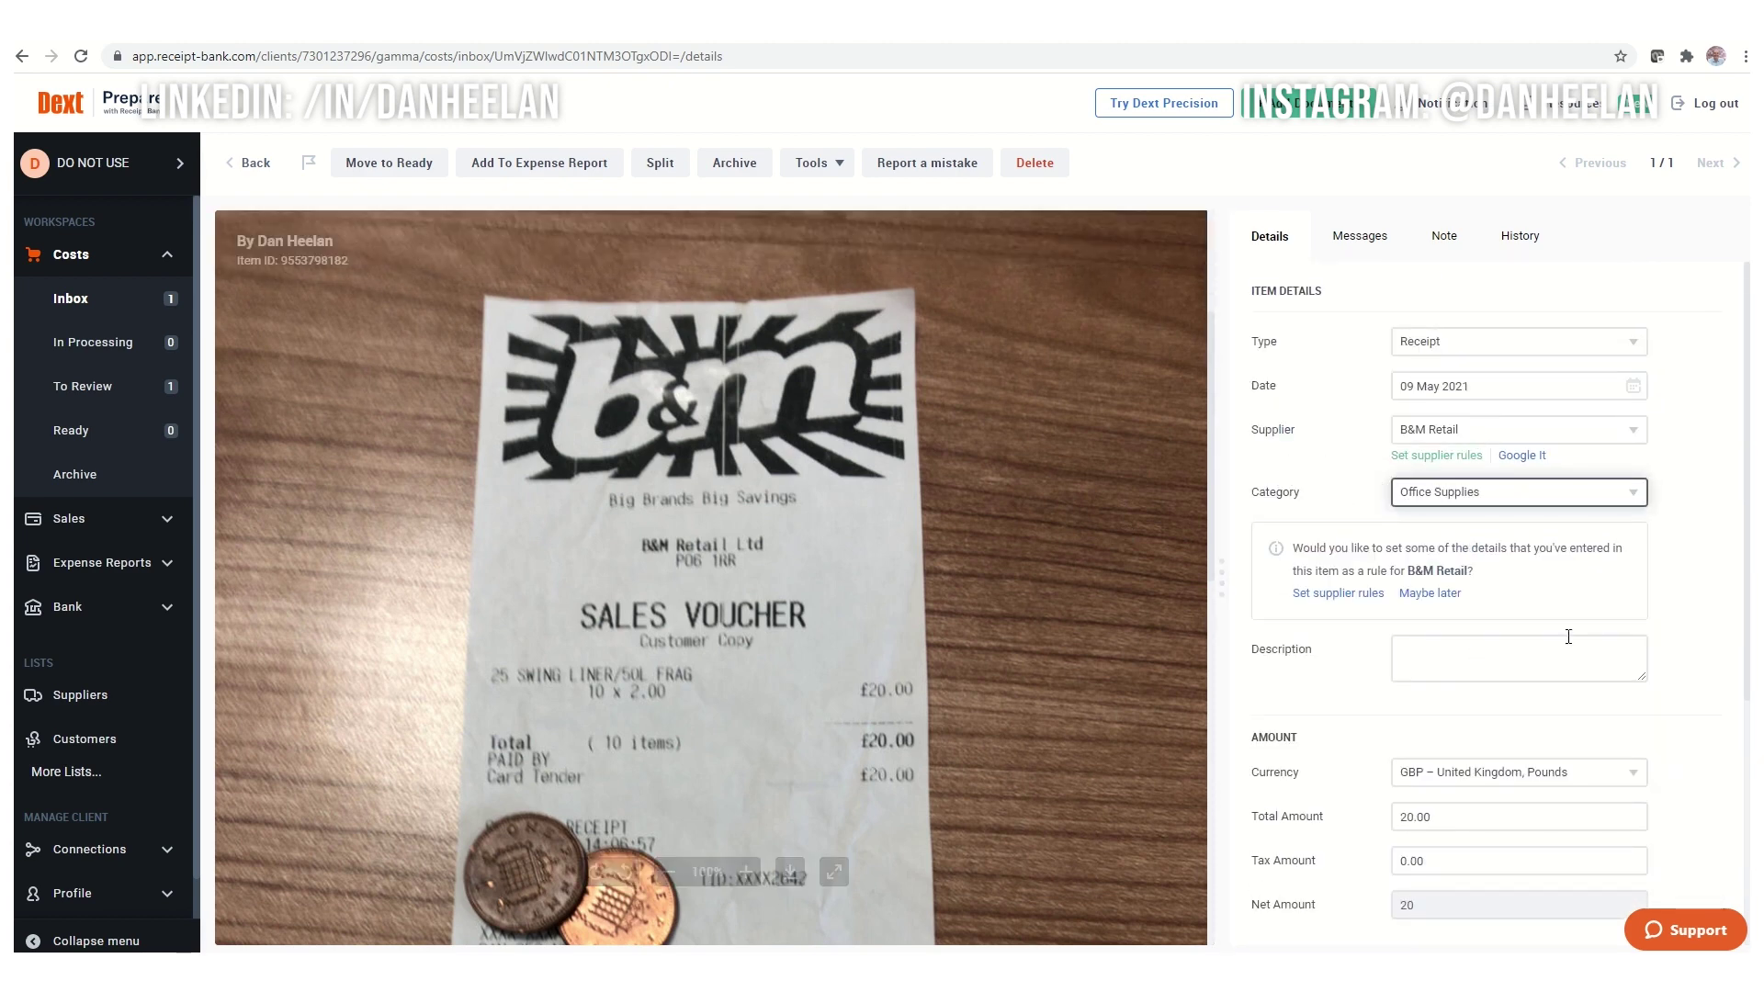
scroll(1448, 591, "down", 4)
scroll(1392, 708, "up", 4)
left_click(180, 298)
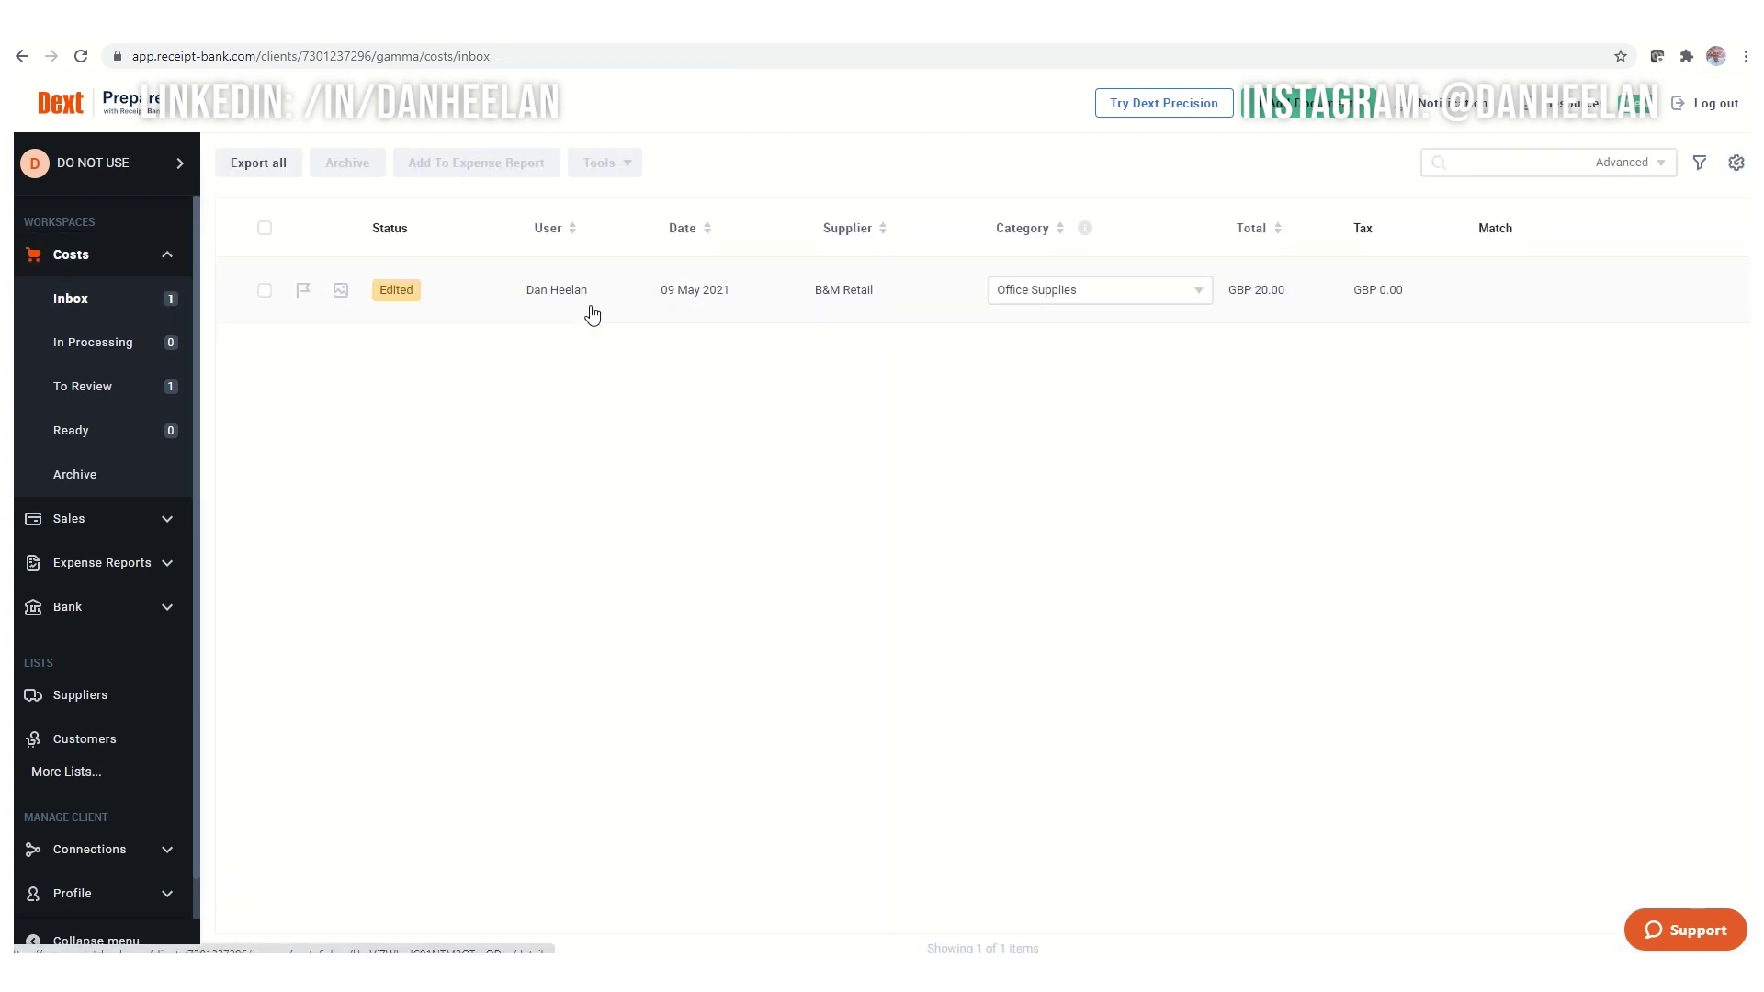